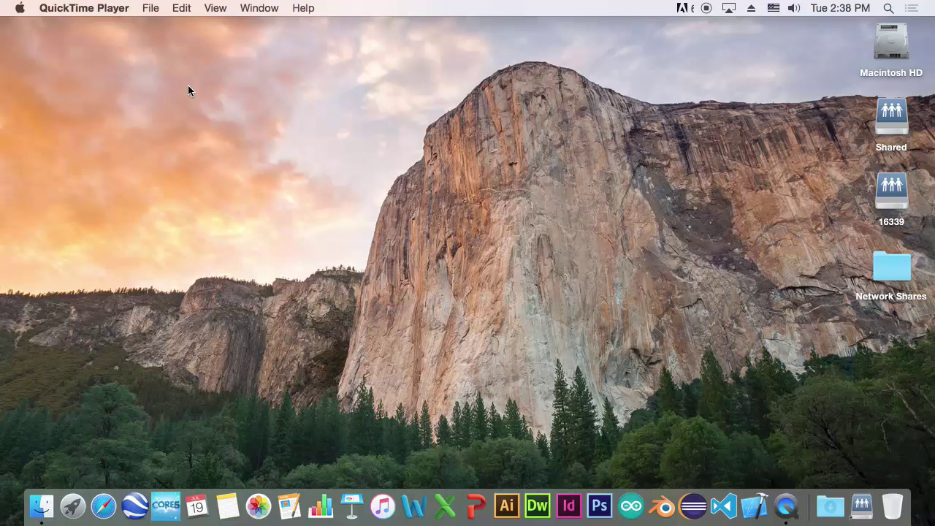
In Mouse settings, push tracking, double-click and scrolling speeds toward Fast and set the top control to Button 3
left_click(20, 7)
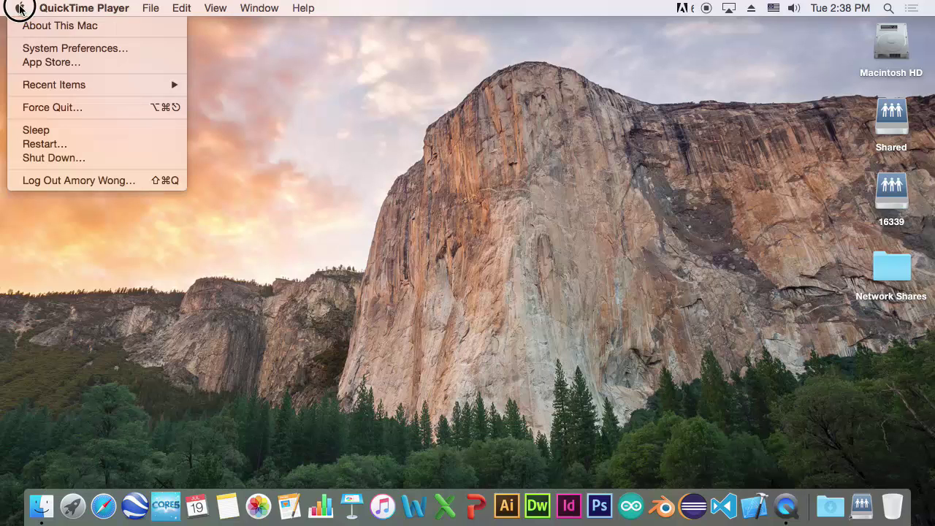
left_click(49, 46)
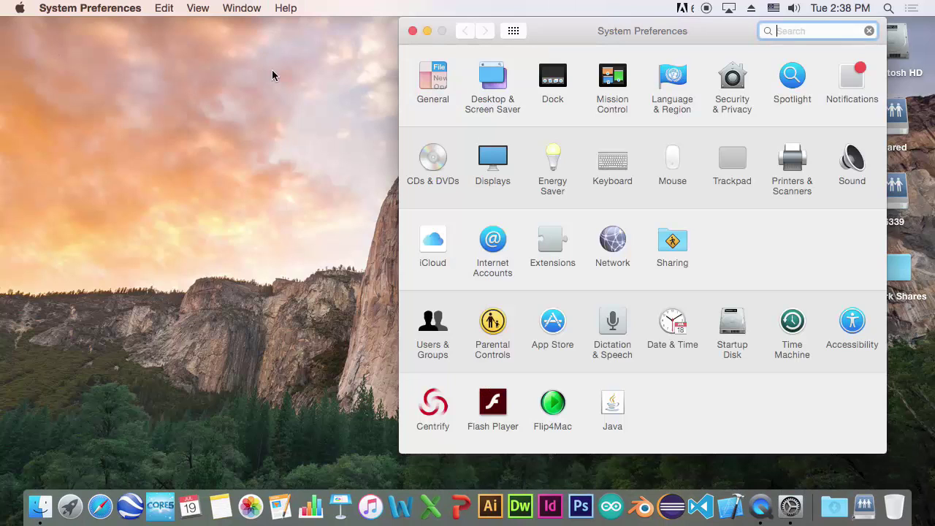
left_click(672, 163)
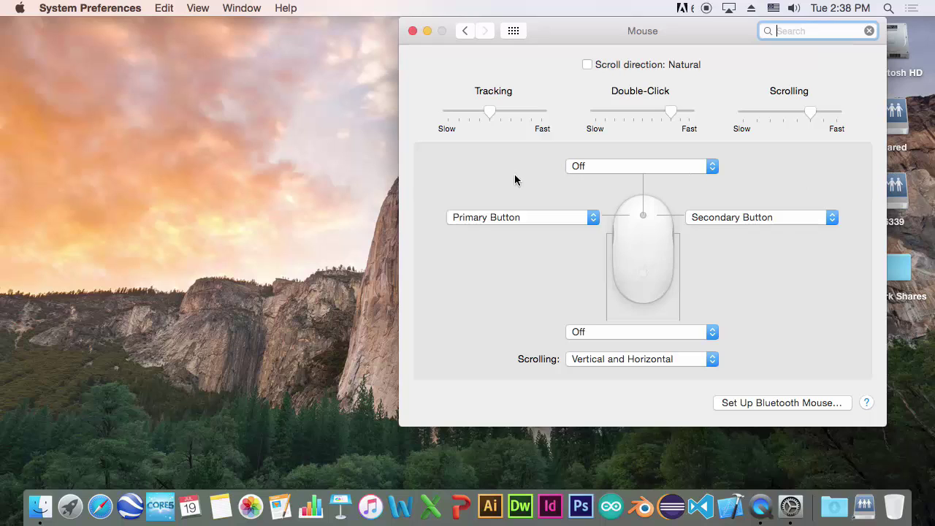
left_click_drag(489, 112, 532, 111)
left_click(682, 112)
left_click(819, 114)
left_click_drag(819, 114, 824, 114)
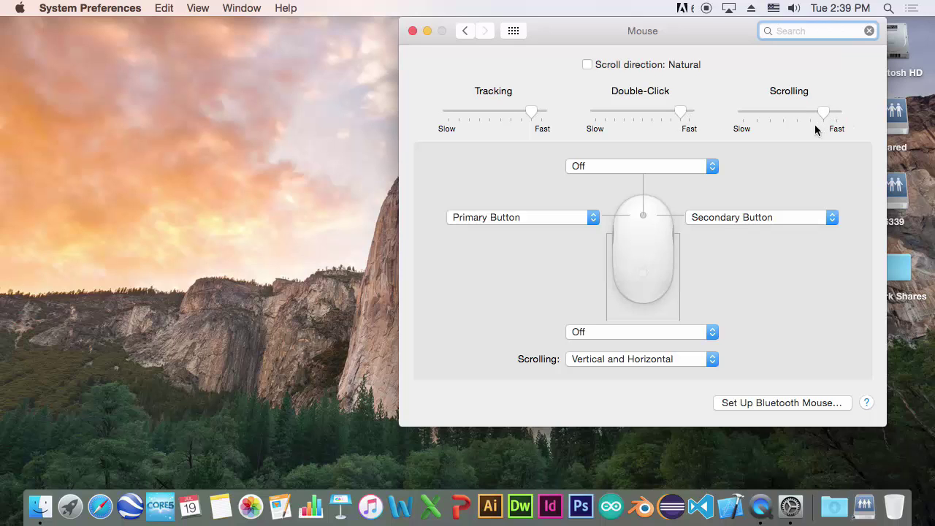
left_click(712, 167)
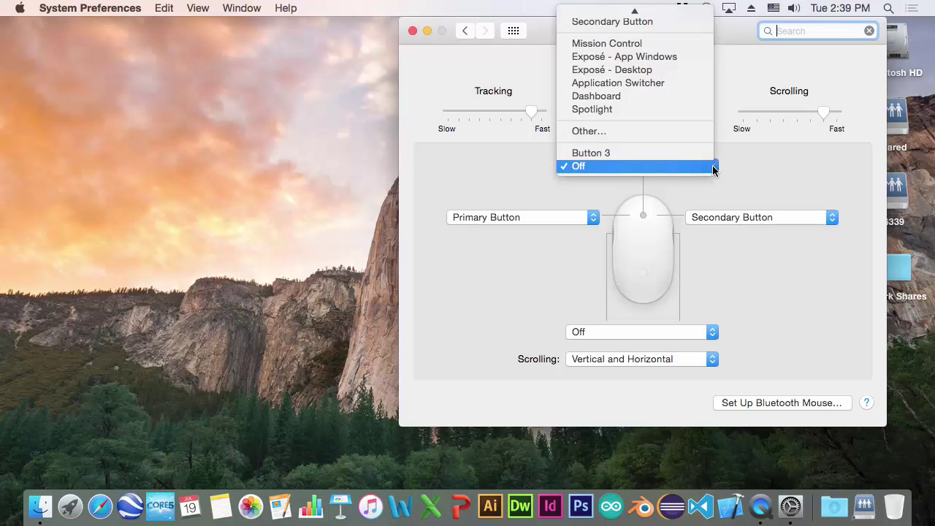
left_click(630, 154)
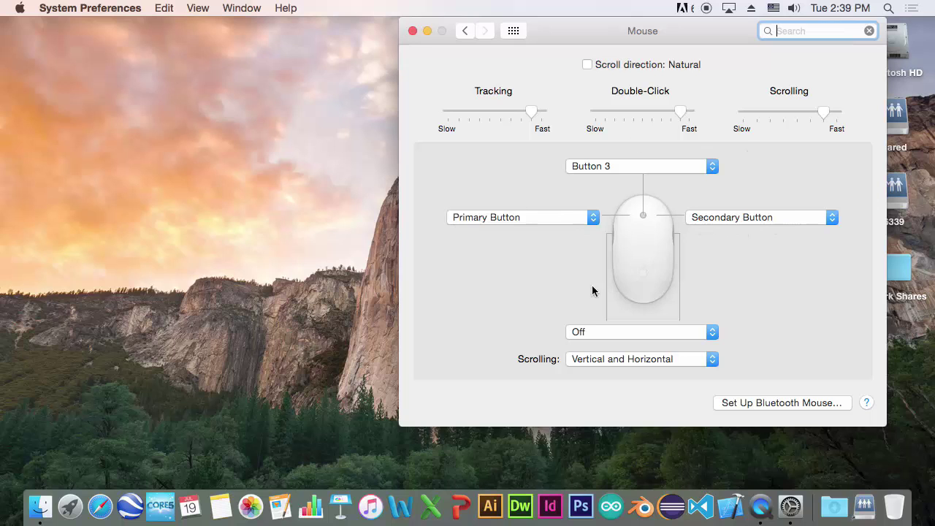
In Keyboard settings, set Key Repeat to Fast and Delay Until Repeat to Short
left_click(465, 32)
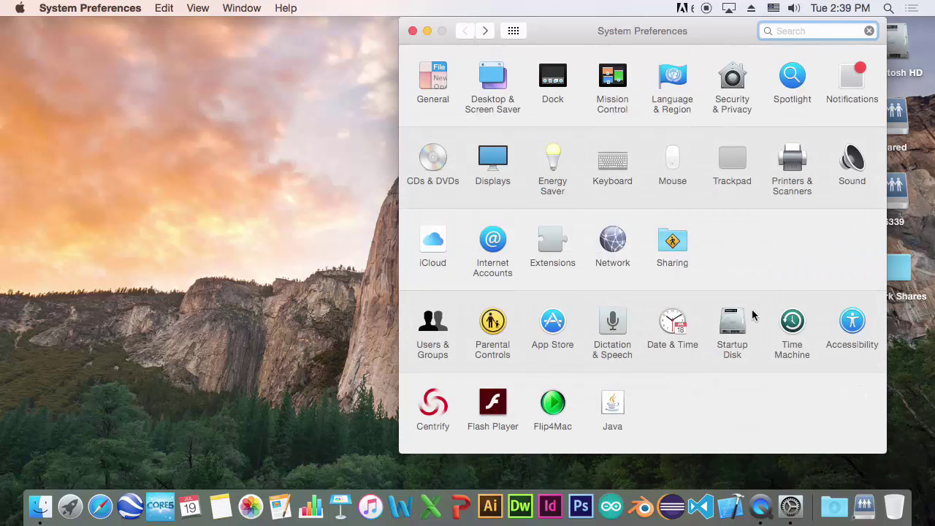
left_click(621, 167)
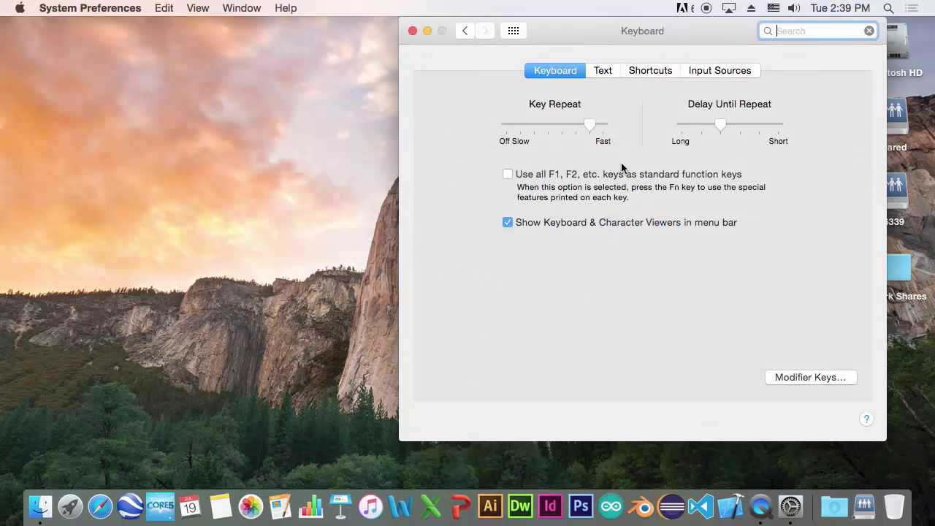
left_click_drag(593, 125, 603, 125)
left_click_drag(722, 129, 778, 127)
Set the Dock to Left position and Small size, with magnification on at a moderate level
left_click(465, 31)
left_click(557, 78)
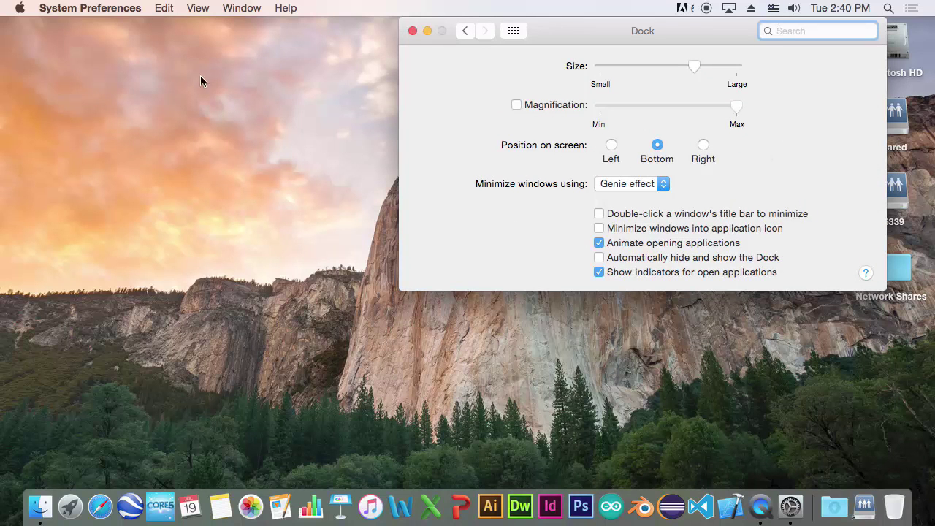
left_click(610, 145)
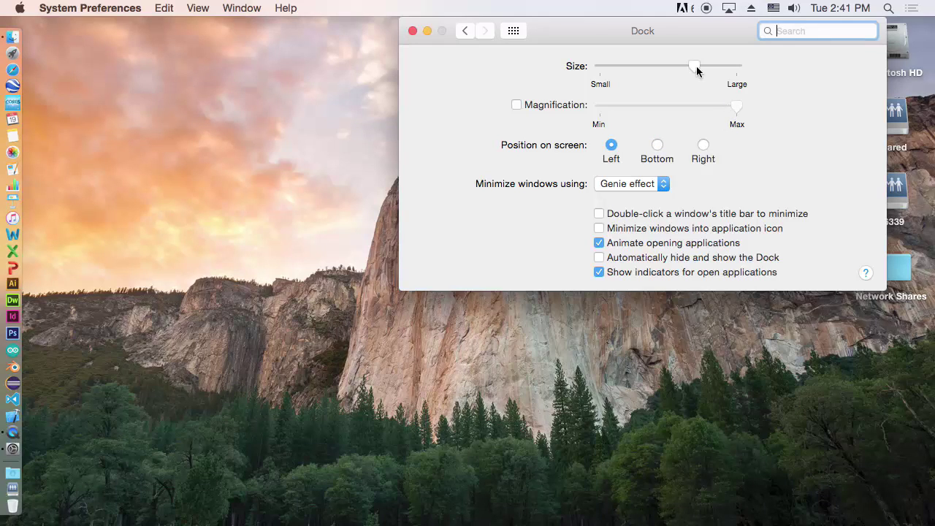
left_click_drag(696, 70, 590, 69)
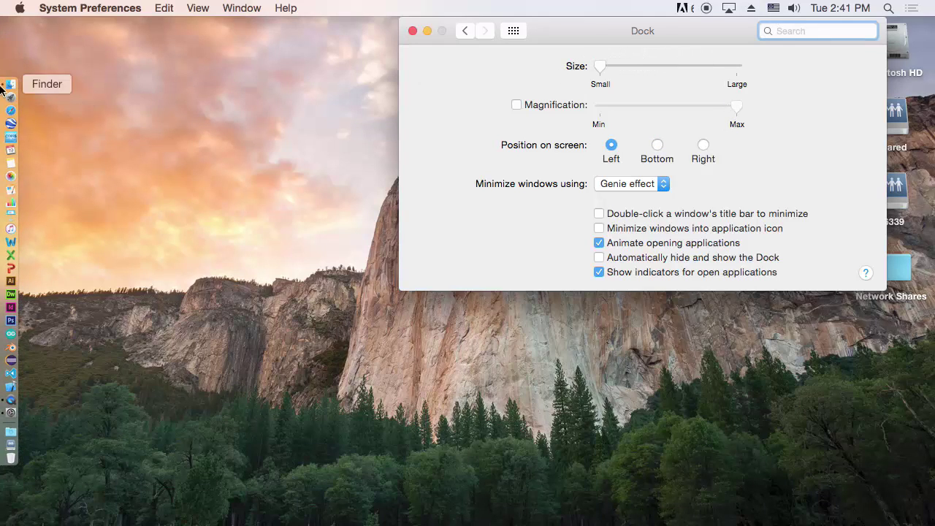
left_click(517, 104)
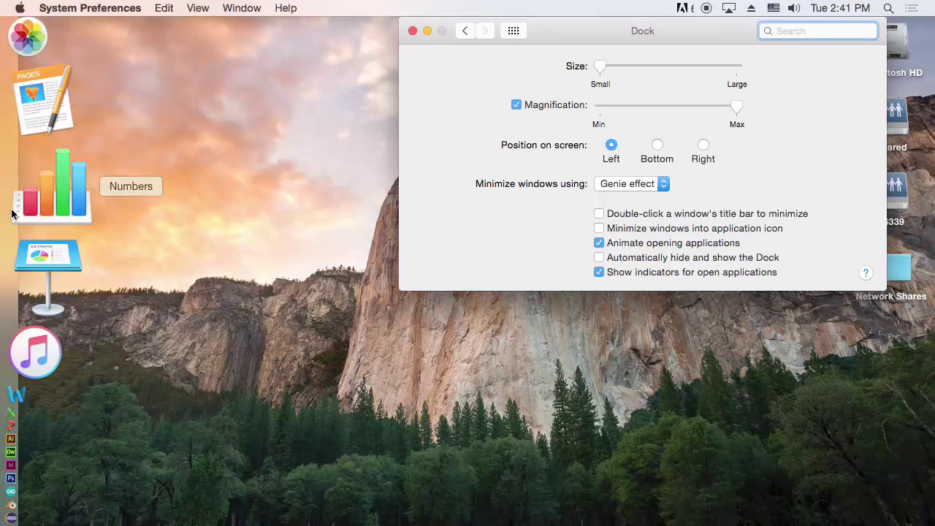
left_click_drag(737, 108, 668, 107)
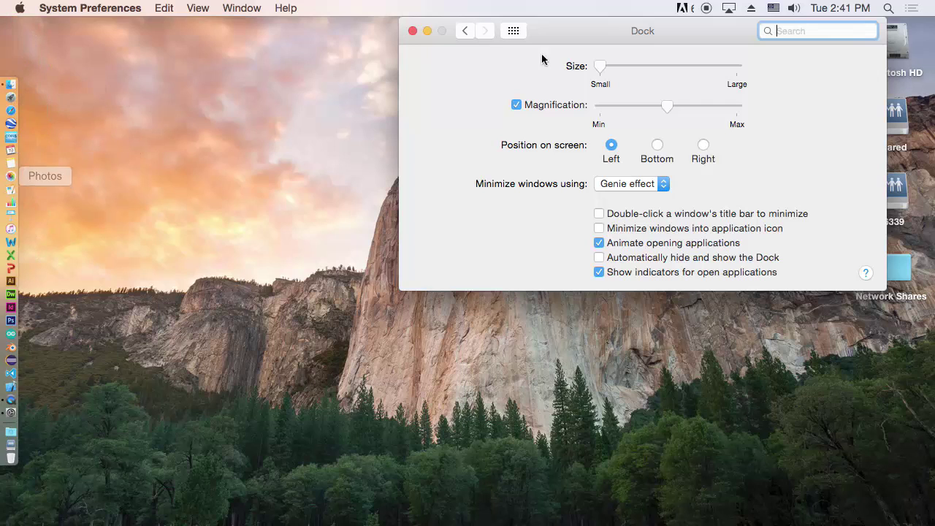
left_click_drag(667, 107, 648, 107)
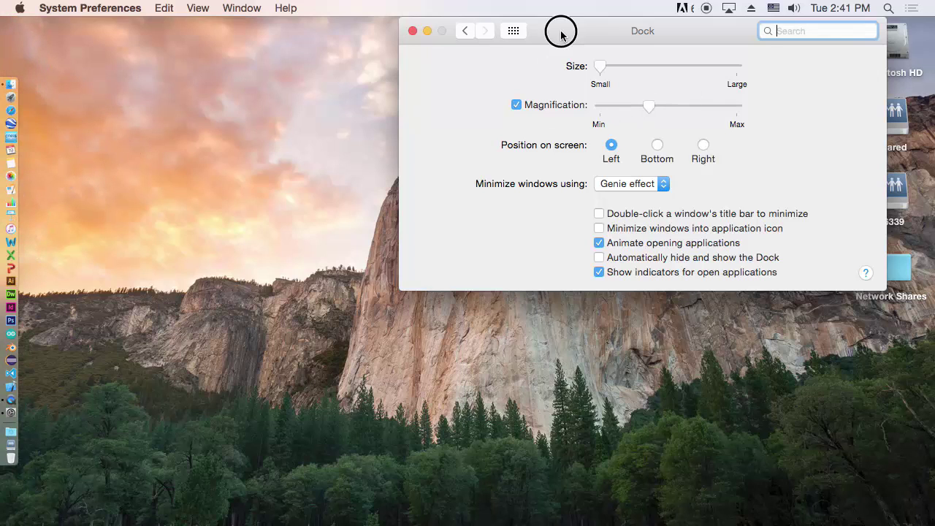
Close System Preferences and remove Illustrator from the Dock
left_click(412, 31)
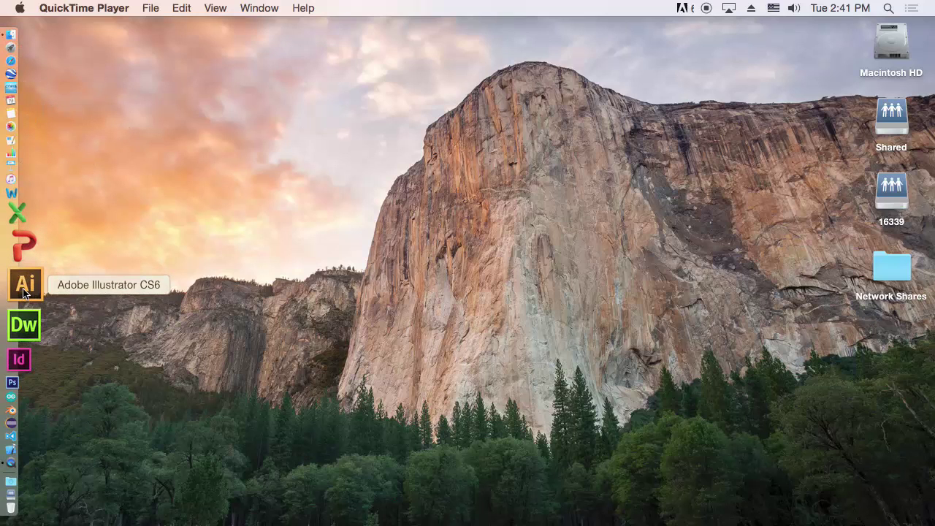
left_click_drag(24, 282, 239, 287)
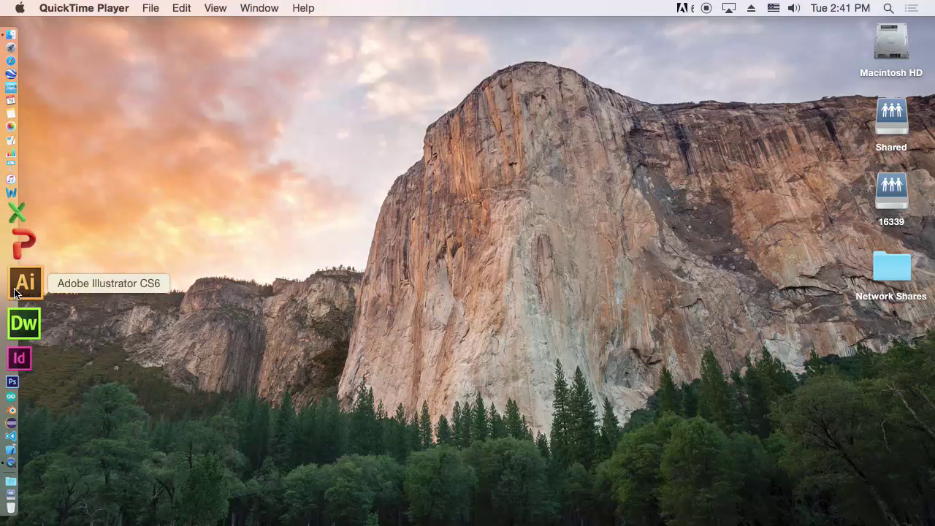
left_click(23, 290)
left_click_drag(23, 291, 248, 256)
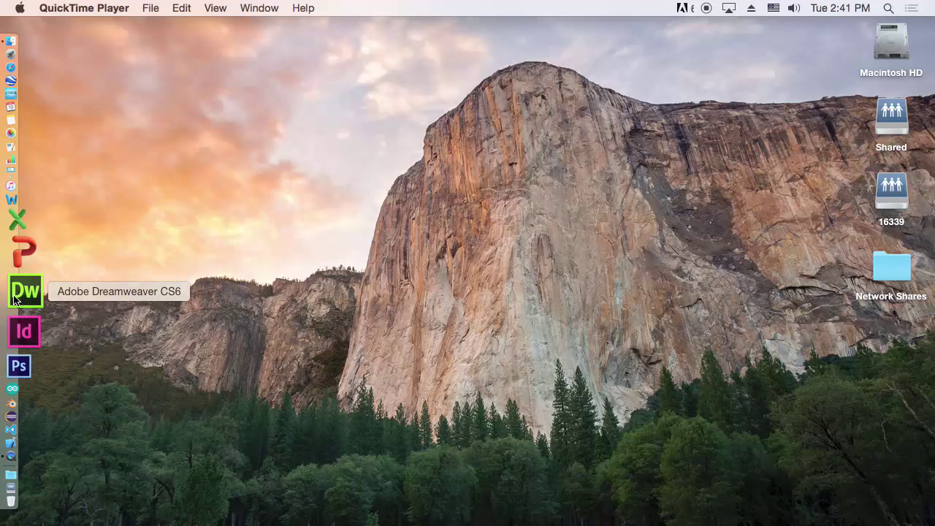
Remove Dreamweaver, InDesign, Eclipse, Visual Studio Code and Xcode from the Dock
left_click_drag(20, 296, 281, 271)
left_click_drag(10, 310, 246, 278)
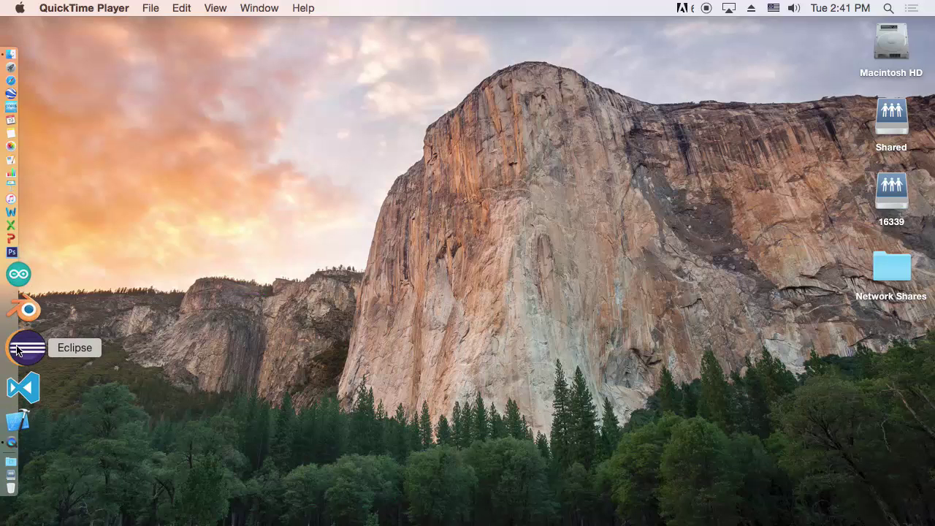
left_click_drag(27, 347, 254, 333)
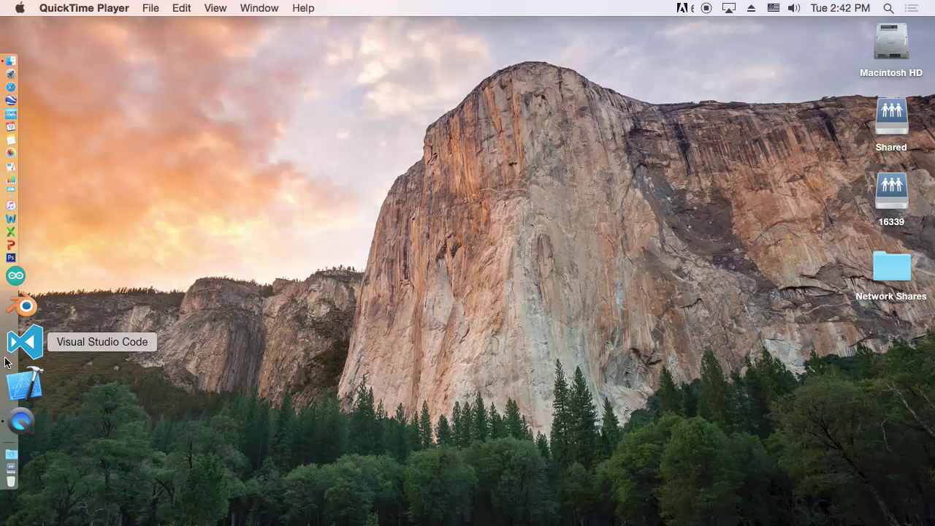
left_click_drag(20, 359, 287, 334)
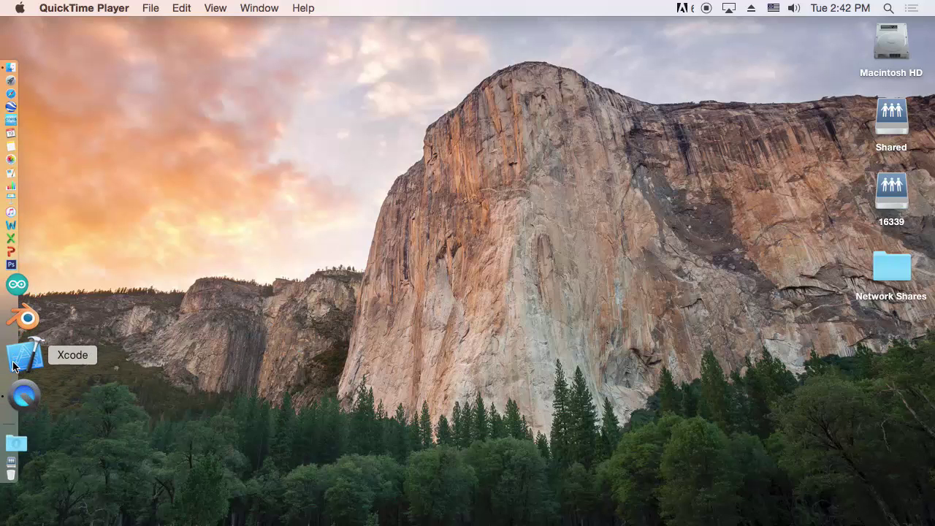
left_click_drag(24, 357, 188, 337)
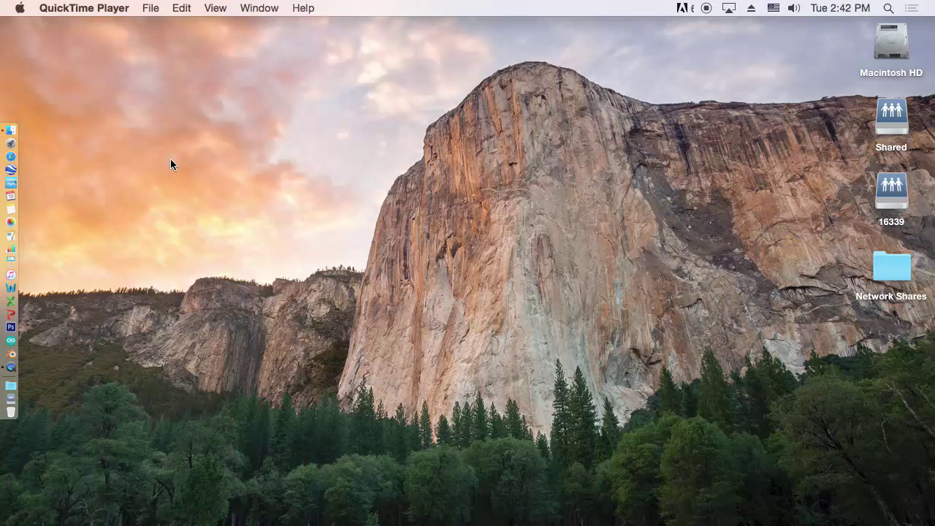
Test the volume slider and volume keys without changing the level, then dim brightness one step
left_click(795, 9)
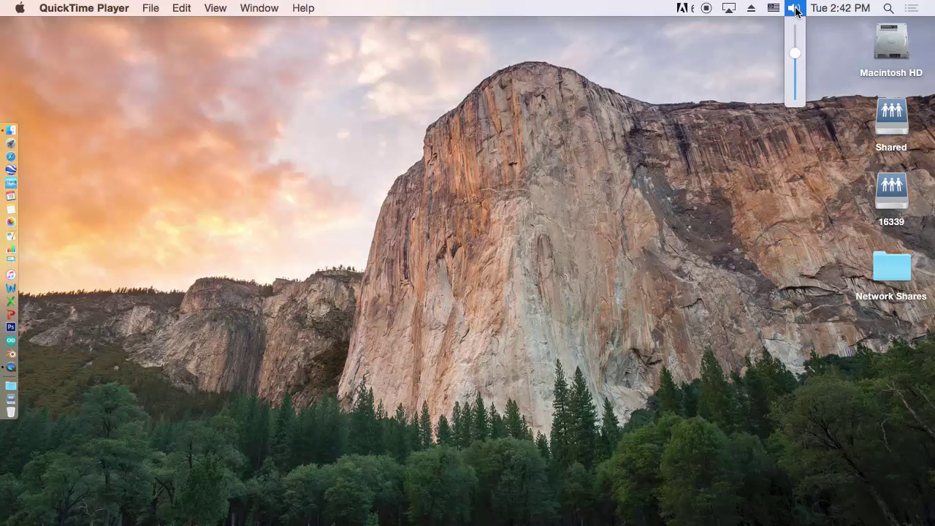
mouse_move(797, 57)
left_mouse_down()
mouse_move(795, 35)
mouse_move(796, 56)
left_mouse_up()
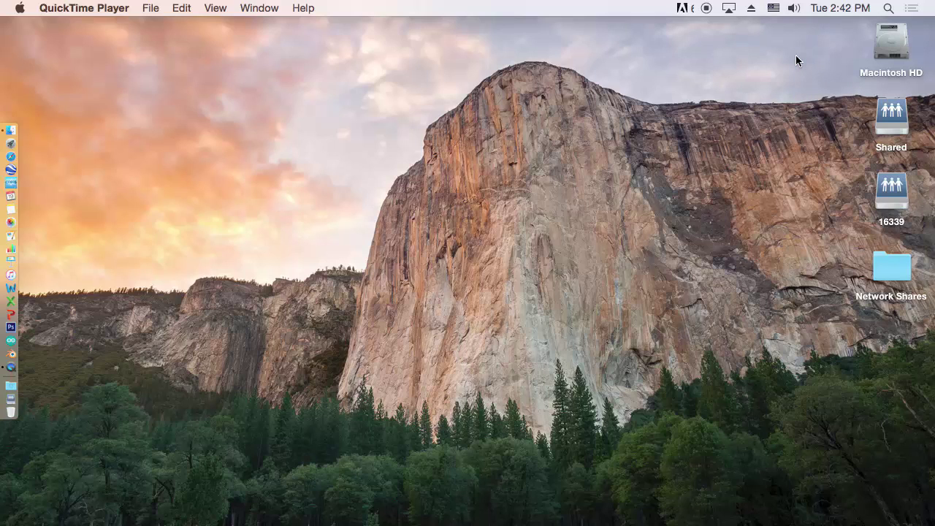
key("XF86AudioRaiseVolume")
key("XF86AudioRaiseVolume")
key("XF86AudioLowerVolume")
key("F2")
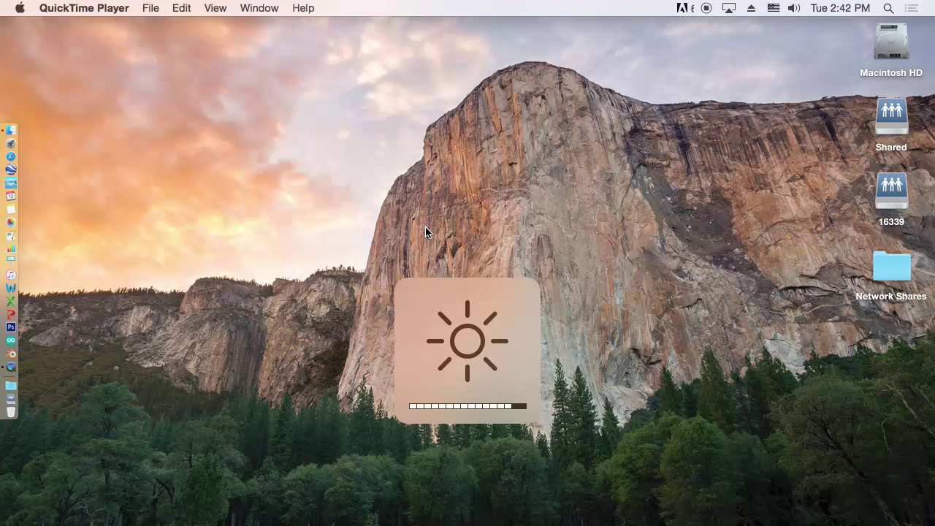
key("F1")
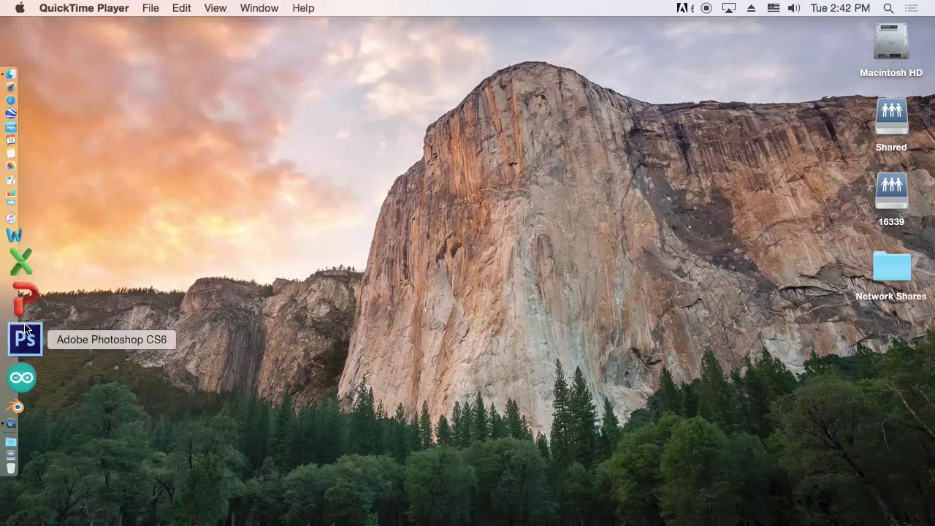
Drag the old Word icon off the Dock, then add Microsoft Word from Applications > Microsoft Office 2011
left_click_drag(30, 293, 229, 278)
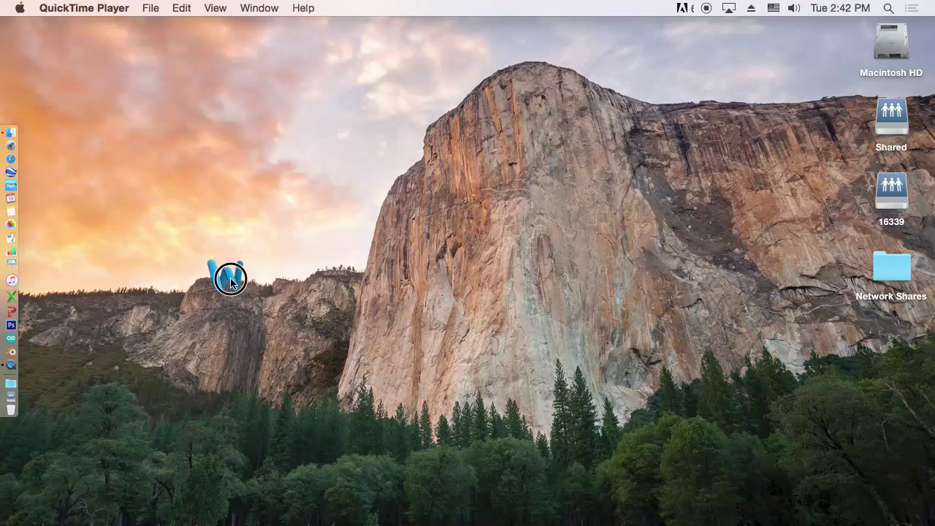
left_click_drag(15, 292, 225, 278)
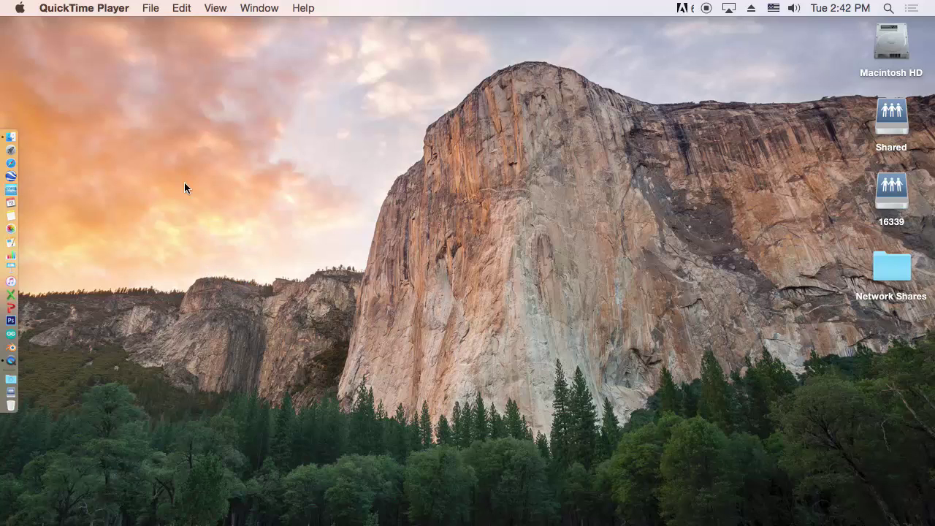
left_click(192, 60)
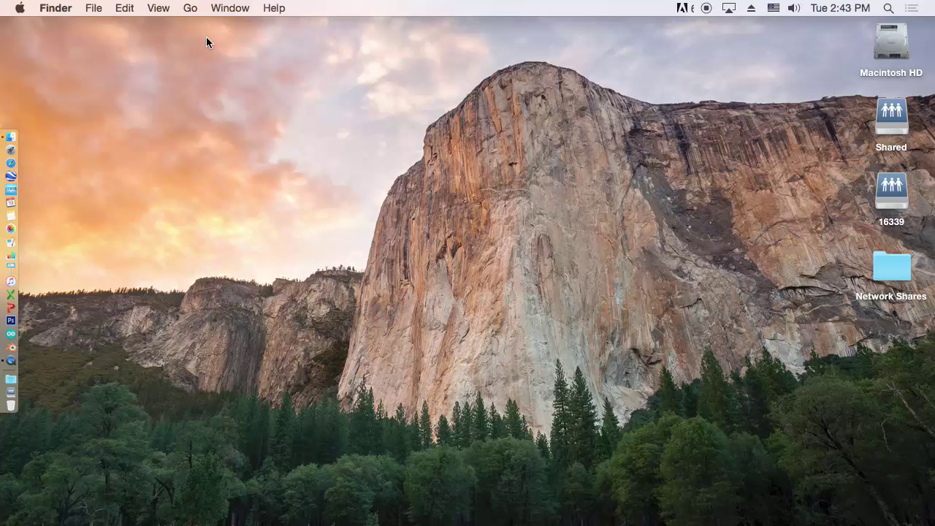
left_click(190, 8)
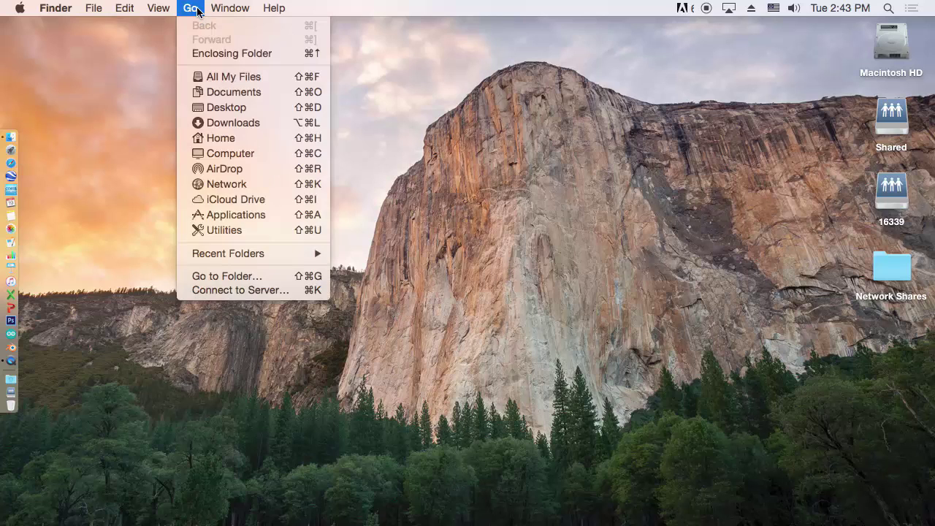
left_click(275, 216)
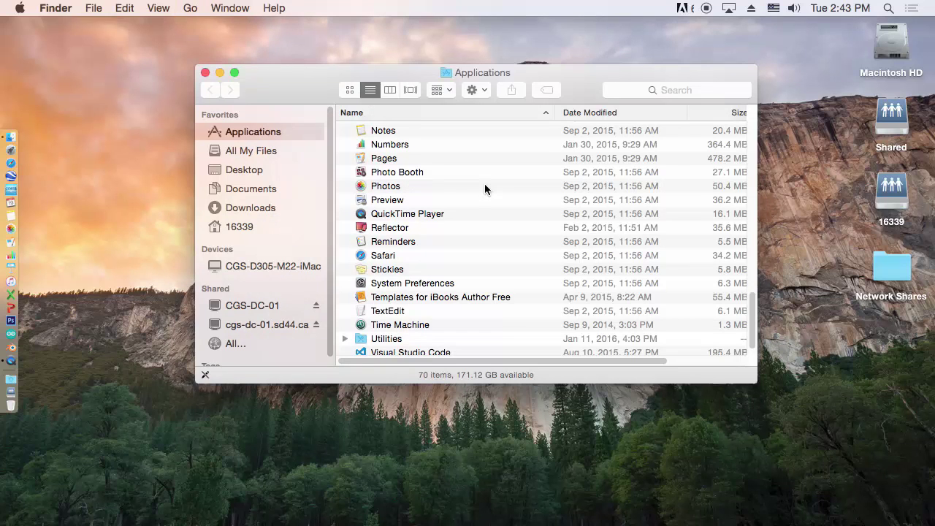
left_click_drag(754, 311, 762, 272)
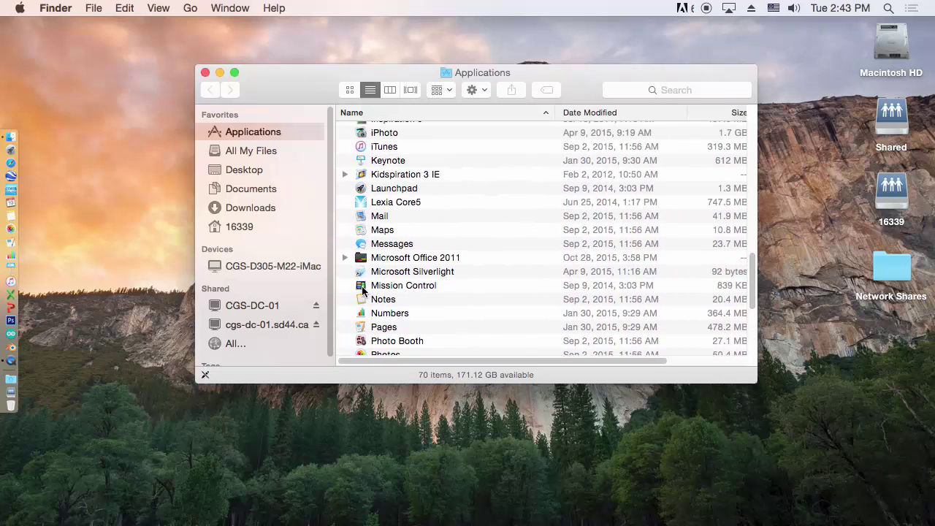
left_click(344, 258)
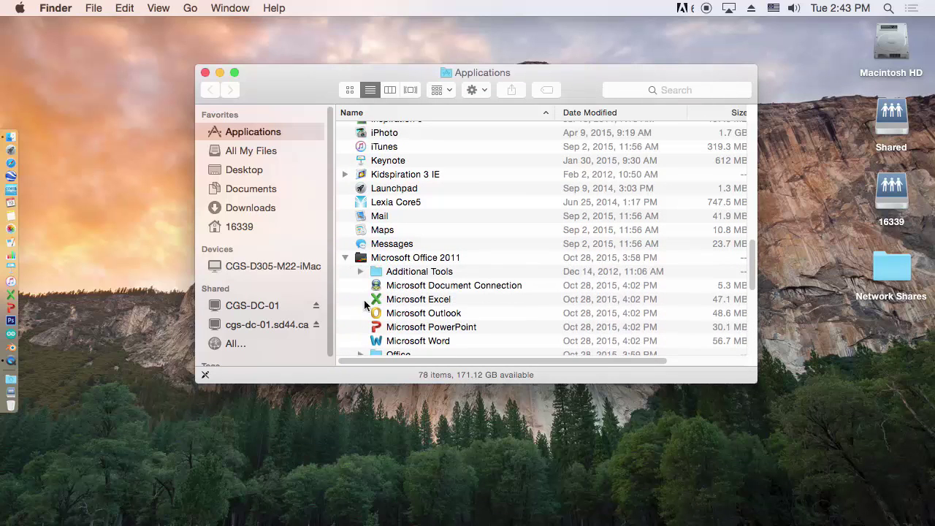
left_click_drag(374, 340, 15, 291)
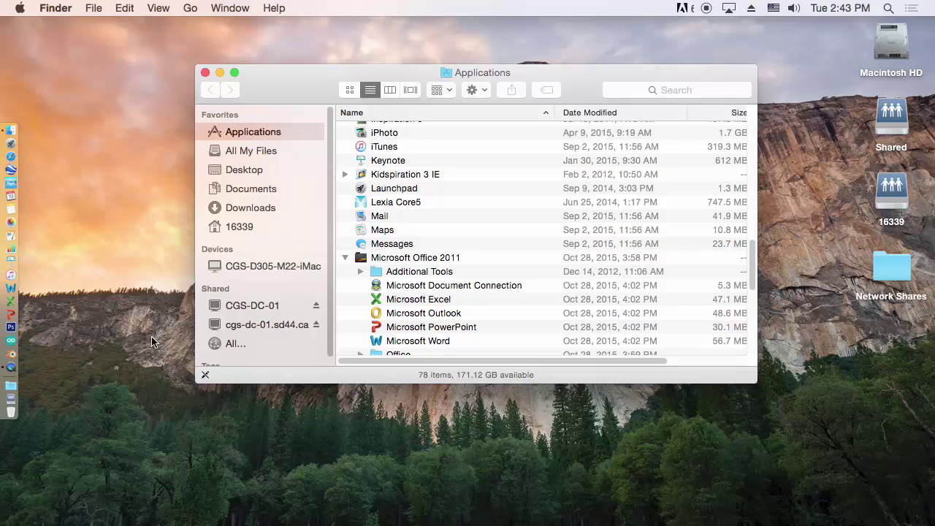
Close Finder, tick Show date in Date & Time's Clock settings, and close the preferences window
left_click(205, 73)
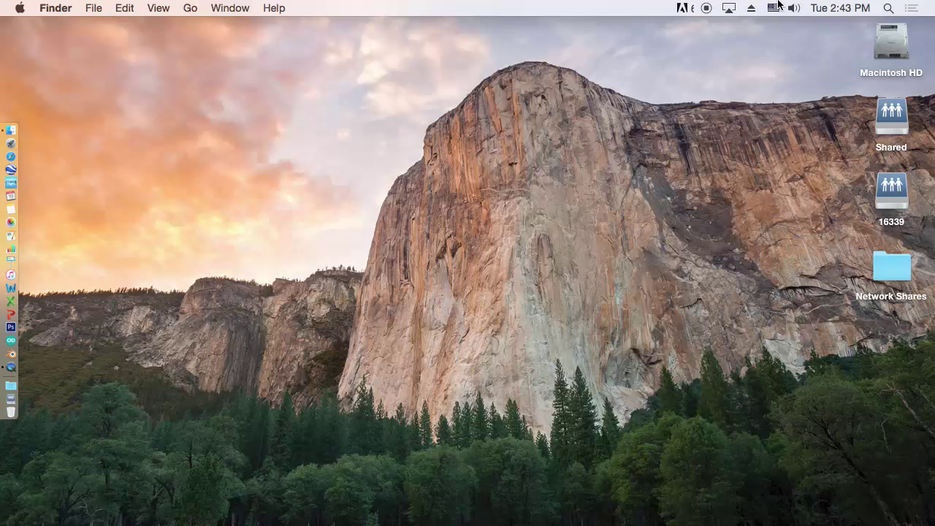
left_click(839, 11)
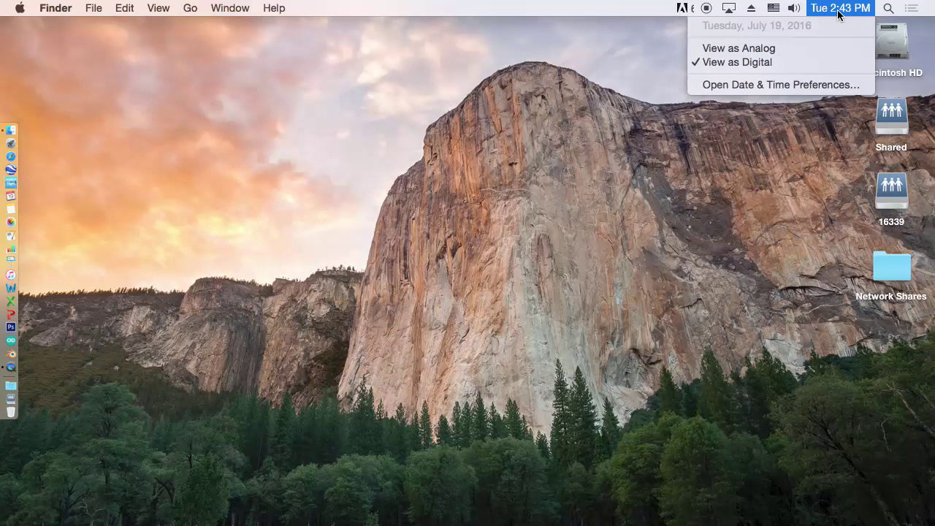
left_click(792, 84)
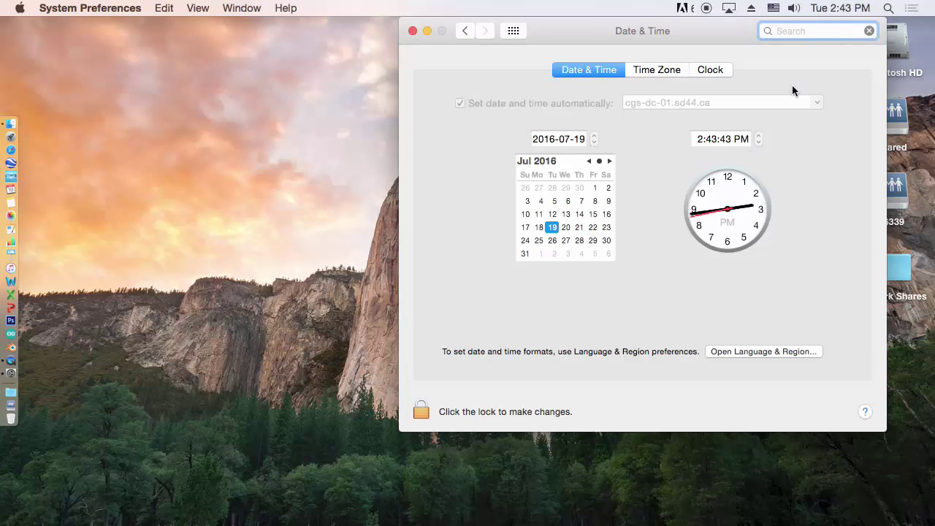
left_click(708, 69)
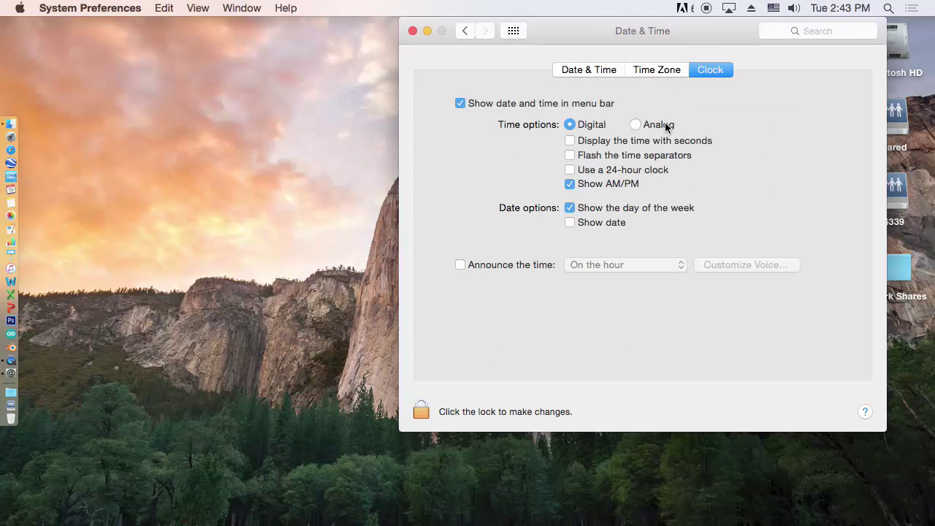
left_click(569, 222)
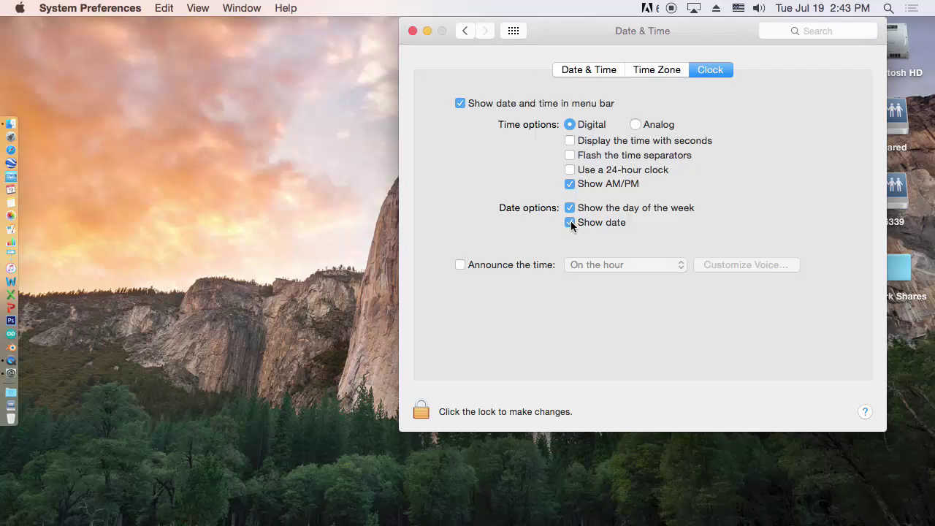
left_click(412, 31)
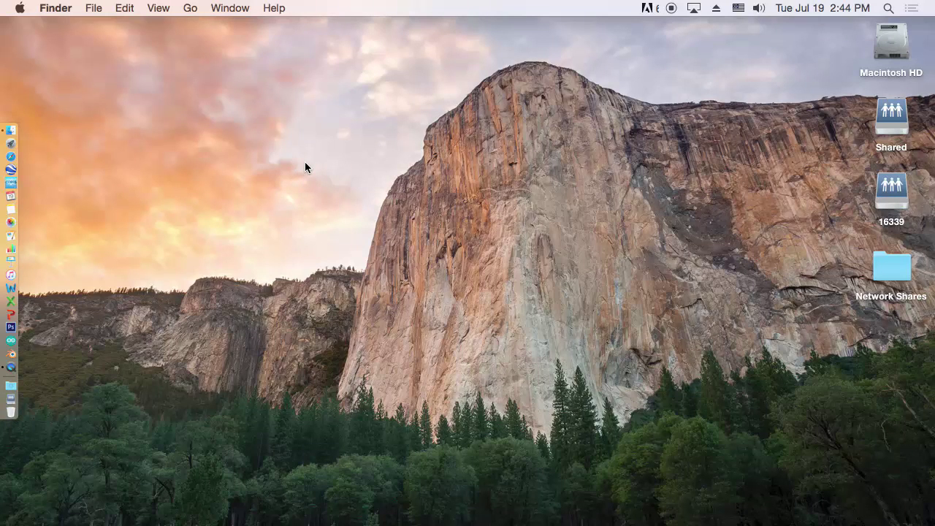
Launch Adobe Acrobat Reader DC from Applications, then quit it with Cmd+Q
left_click(191, 8)
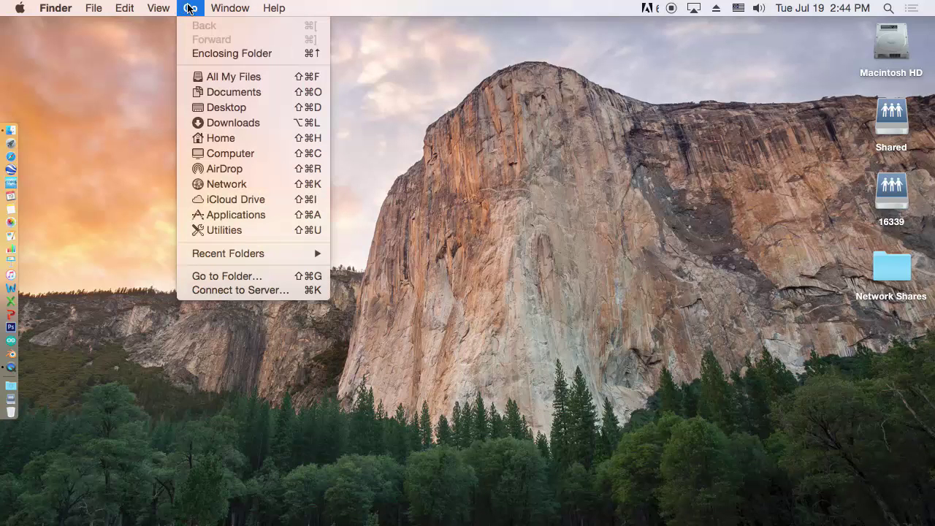
left_click(212, 215)
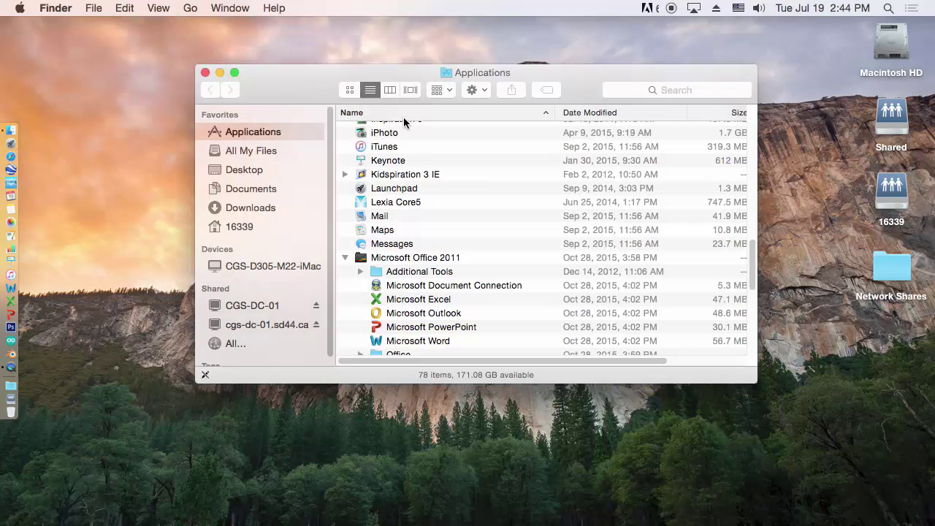
left_click_drag(752, 268, 745, 117)
double_click(365, 146)
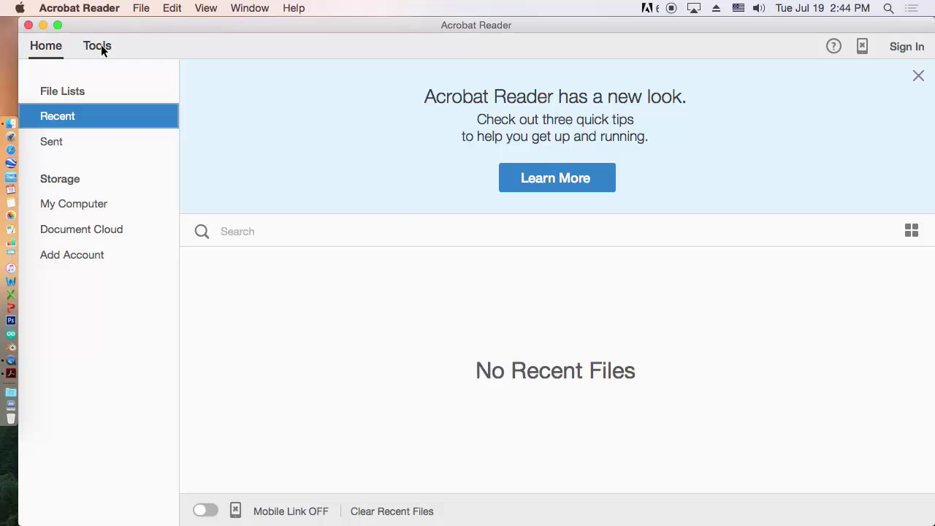
key("super+q")
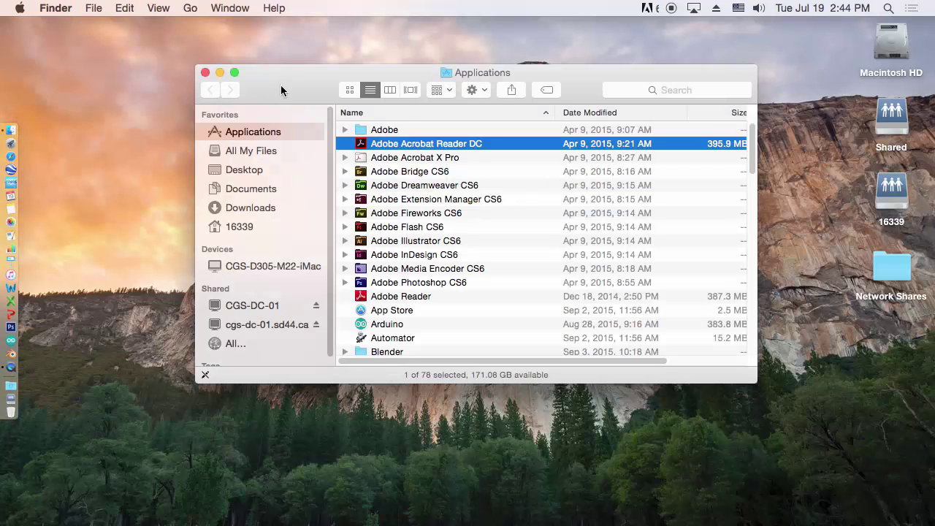
Close Finder, launch Safari from the Dock, and show the Favorites bar
left_click(205, 73)
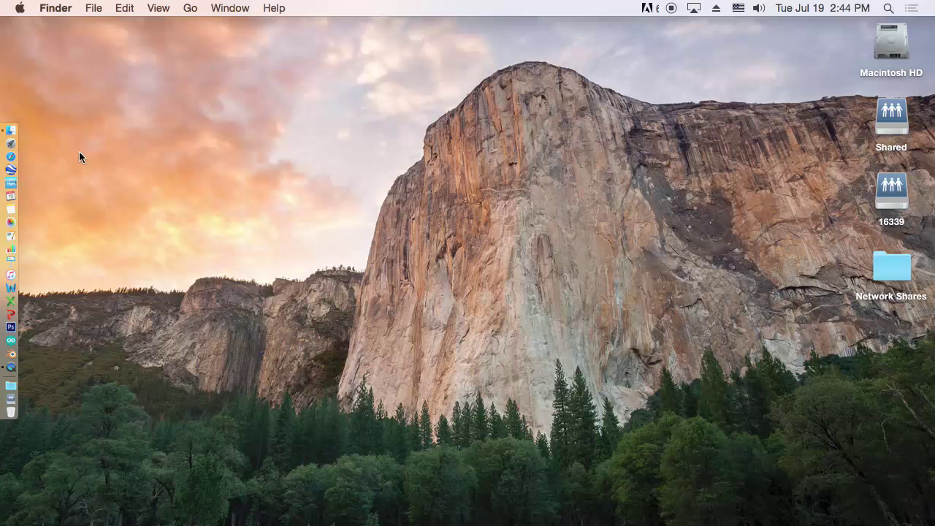
left_click(14, 157)
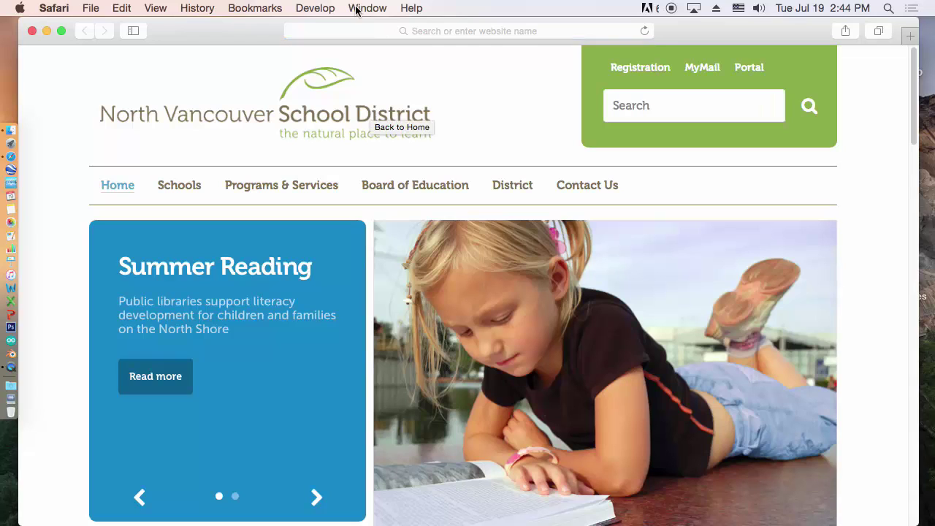
left_click(153, 8)
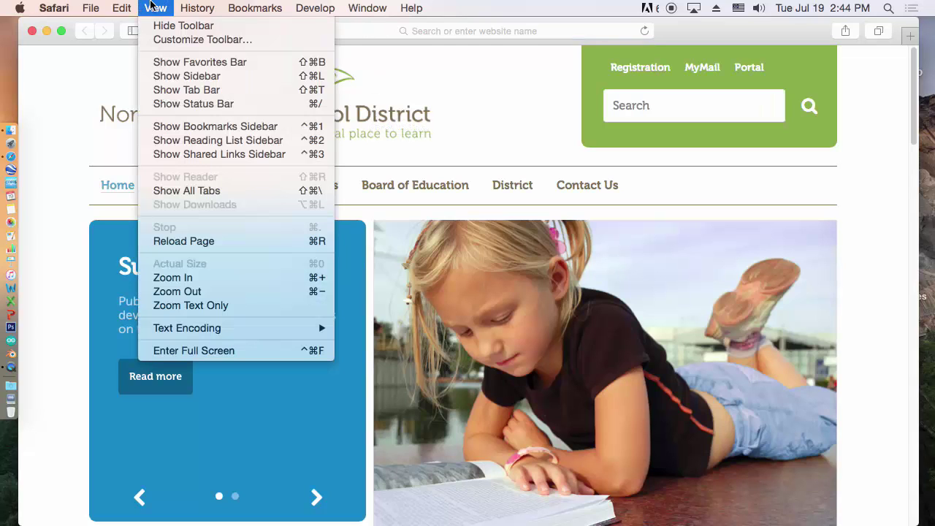
left_click(205, 65)
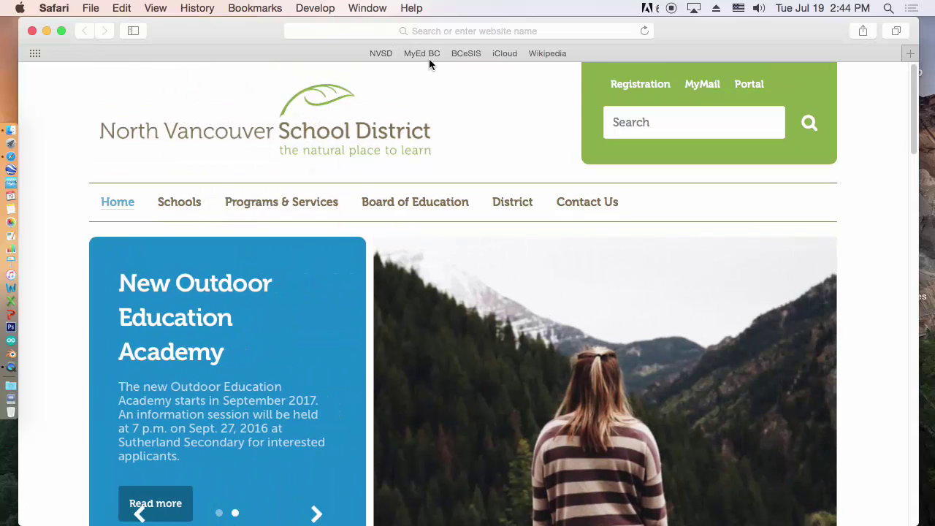
Delete the MyEd BC and BCeSIS favorites from the Favorites bar
right_click(424, 55)
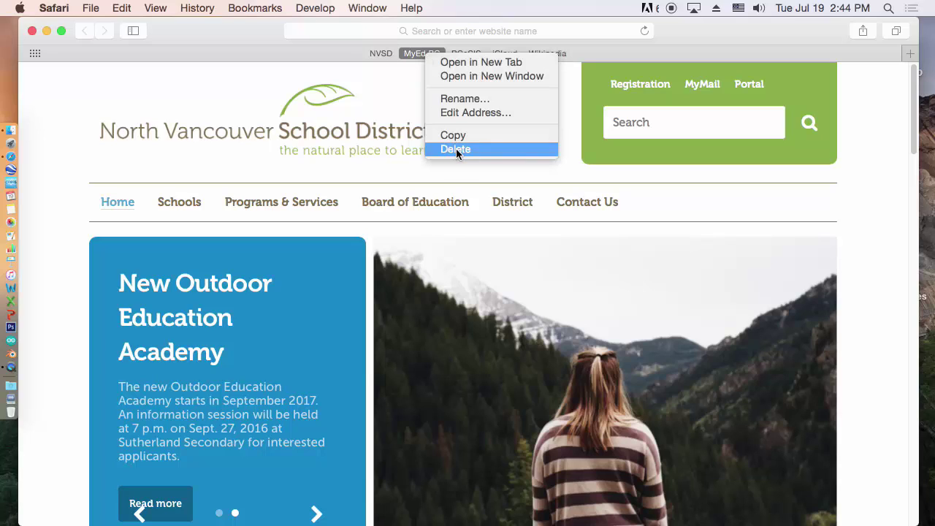
left_click(456, 148)
right_click(444, 58)
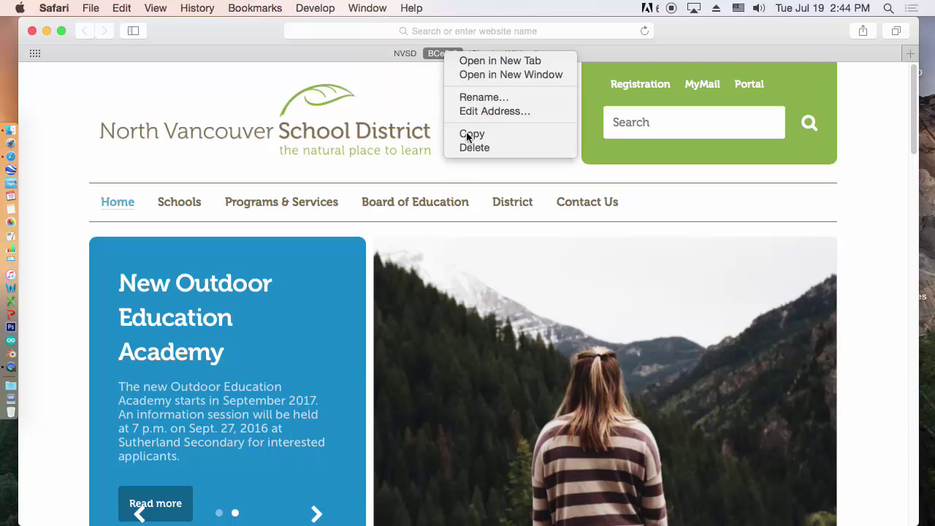
left_click(464, 146)
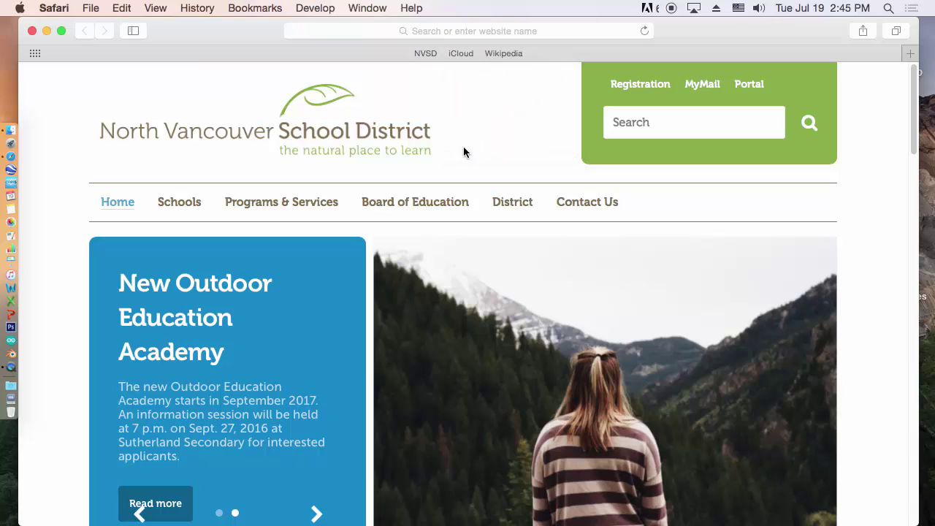
Load carsongraham.ca in Safari
left_click(470, 30)
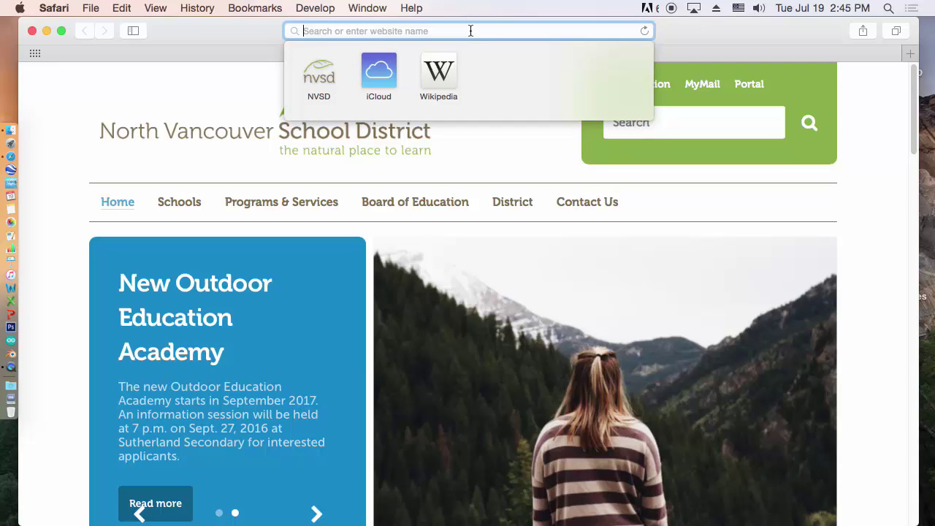
type("carsong")
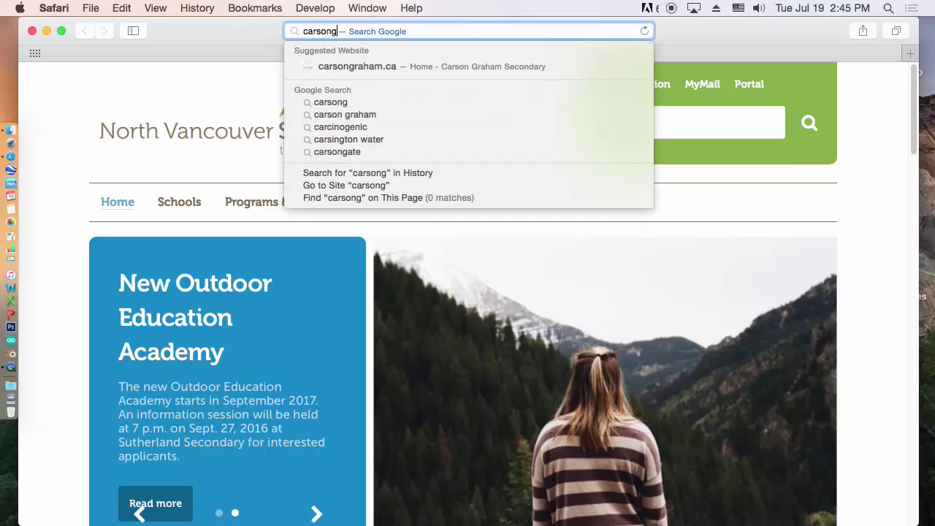
type("raham")
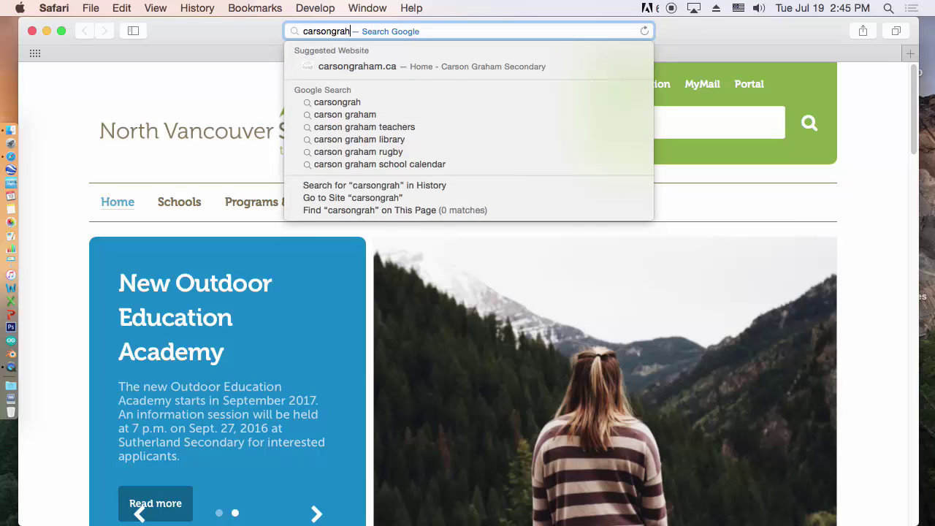
type(".ca")
key("Return")
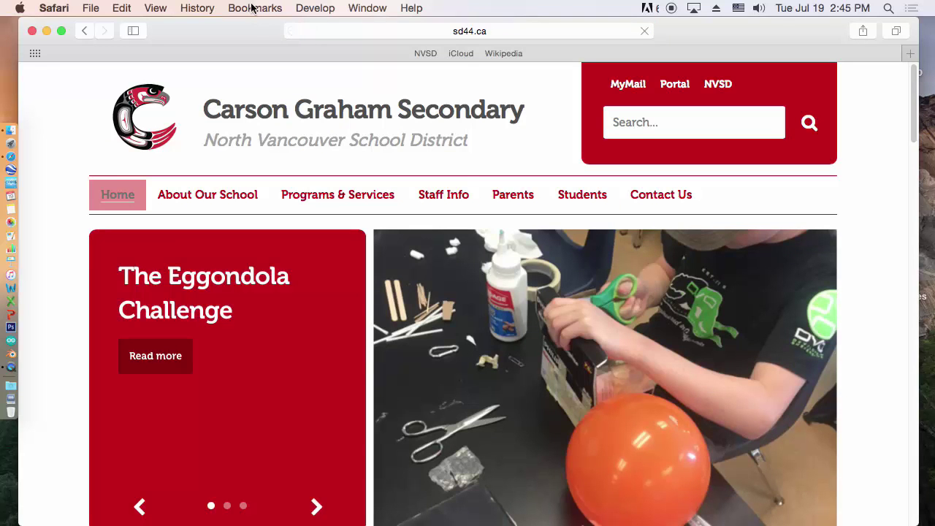
Bookmark the page in Favorites, trimming its name to 'Carson'
left_click(251, 8)
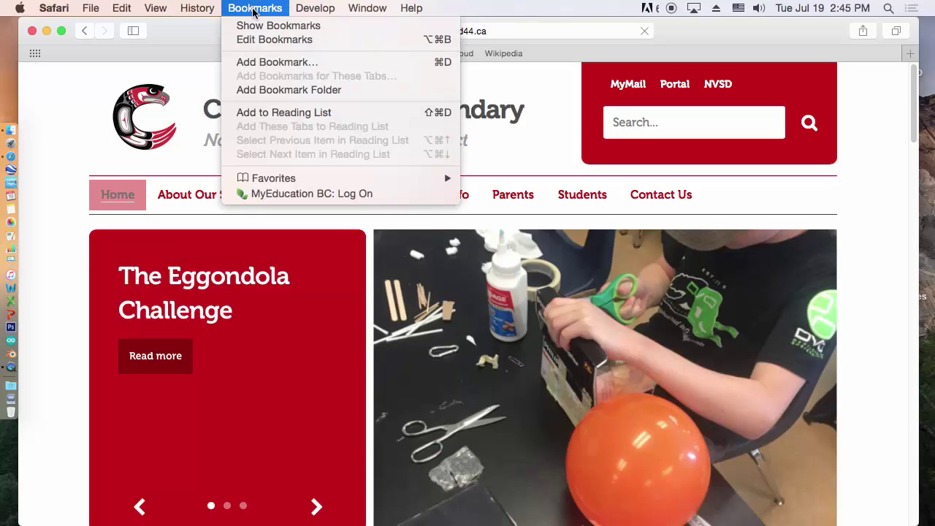
left_click(287, 69)
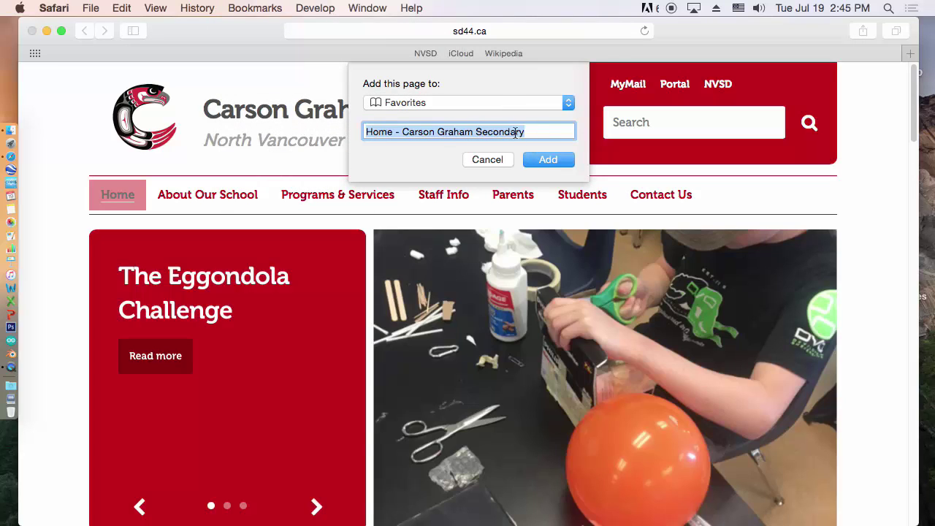
left_click(529, 131)
key("BackSpace")
key("BackSpace")
key("BackSpace")
key("BackSpace")
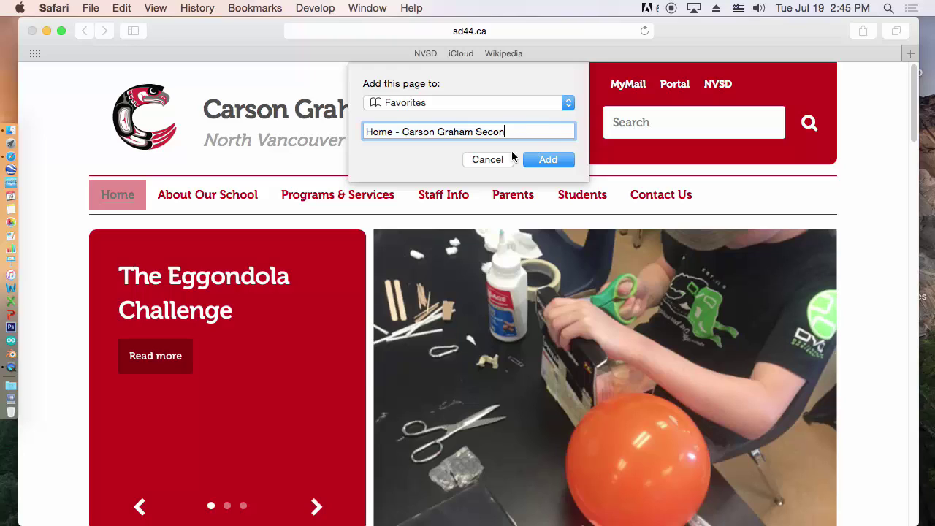
key("BackSpace")
key("BackSpace")
key("BackSpace")
key("BackSpace")
key("BackSpace")
key("BackSpace")
key("BackSpace")
key("BackSpace")
key("BackSpace")
key("BackSpace")
key("BackSpace")
key("BackSpace")
key("BackSpace")
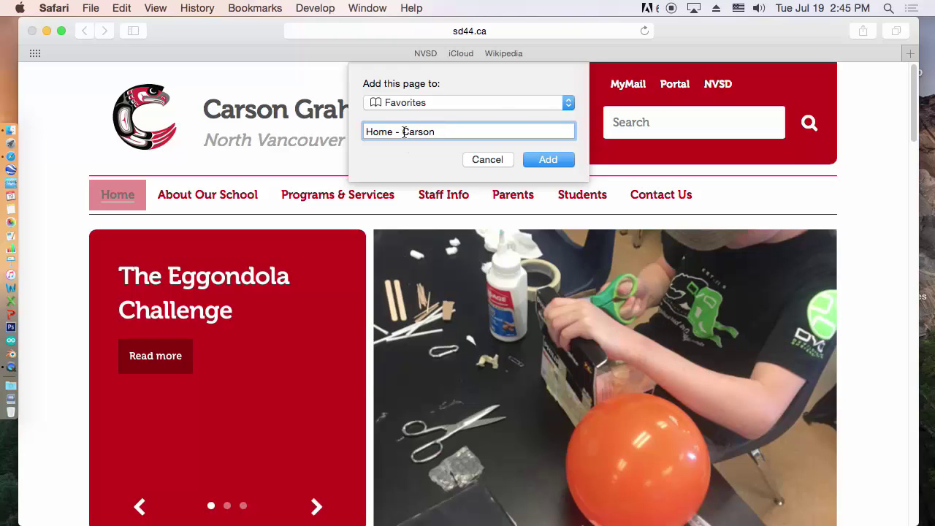
left_click(404, 132)
key("BackSpace")
key("BackSpace")
key("BackSpace")
key("BackSpace")
key("BackSpace")
key("BackSpace")
key("BackSpace")
left_click(545, 159)
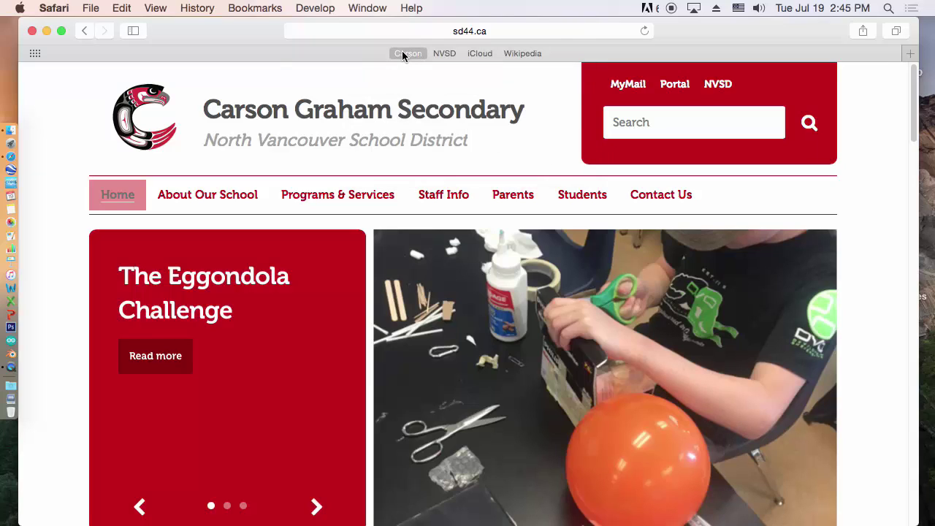
left_click_drag(404, 56, 618, 59)
left_click_drag(526, 53, 388, 53)
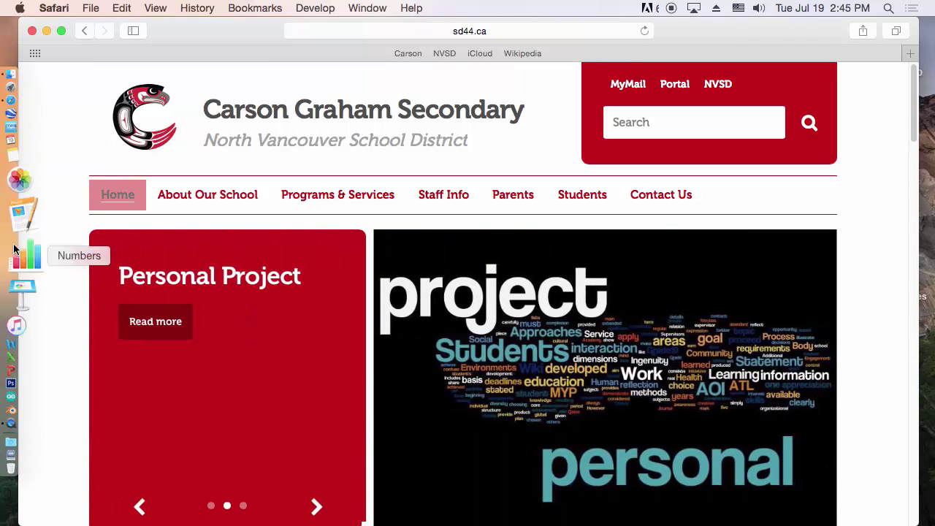
left_click(20, 283)
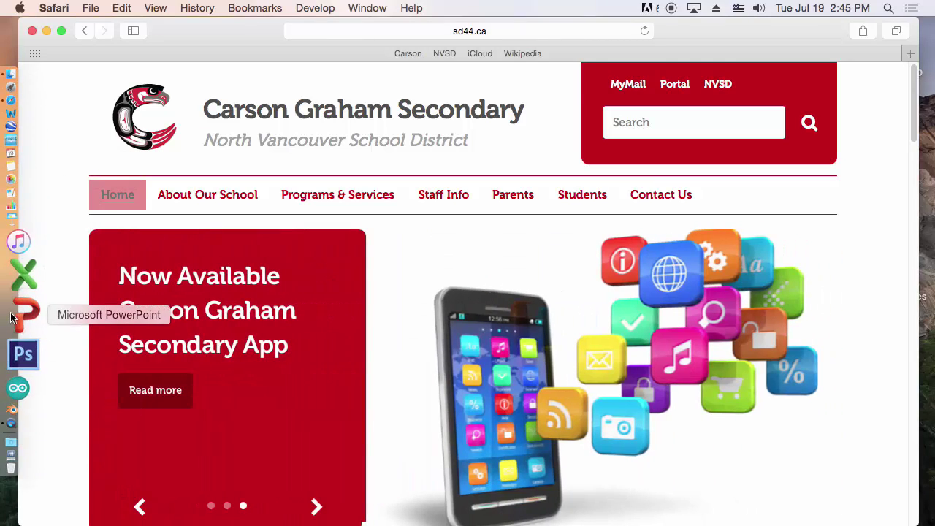
left_click(9, 172)
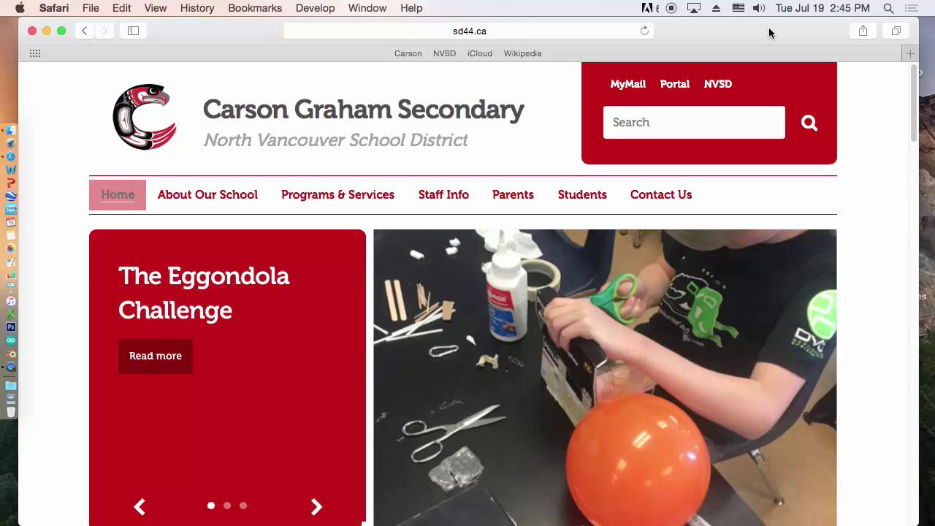
Load thepiguy.ca and save it as the ThePiGuy favorite ahead of Carson, NVSD, iCloud and Wikipedia
left_click(521, 31)
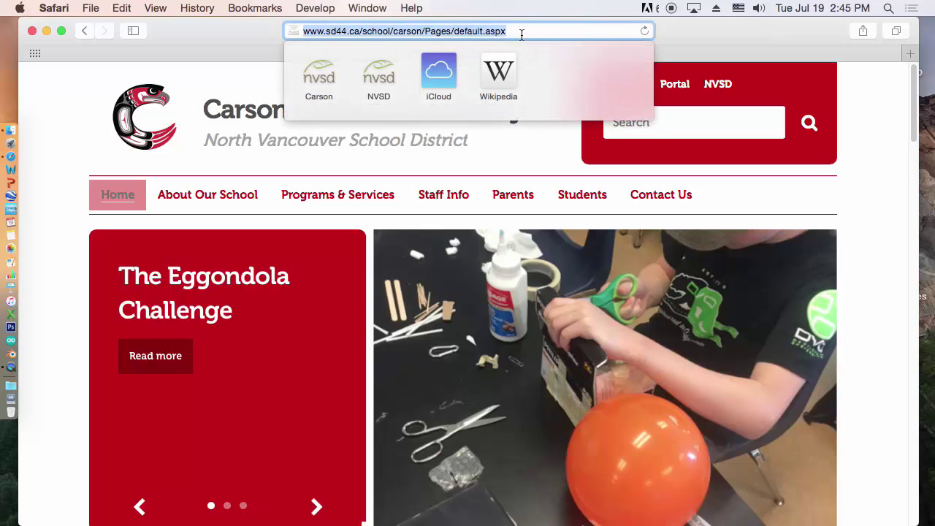
type("thepig")
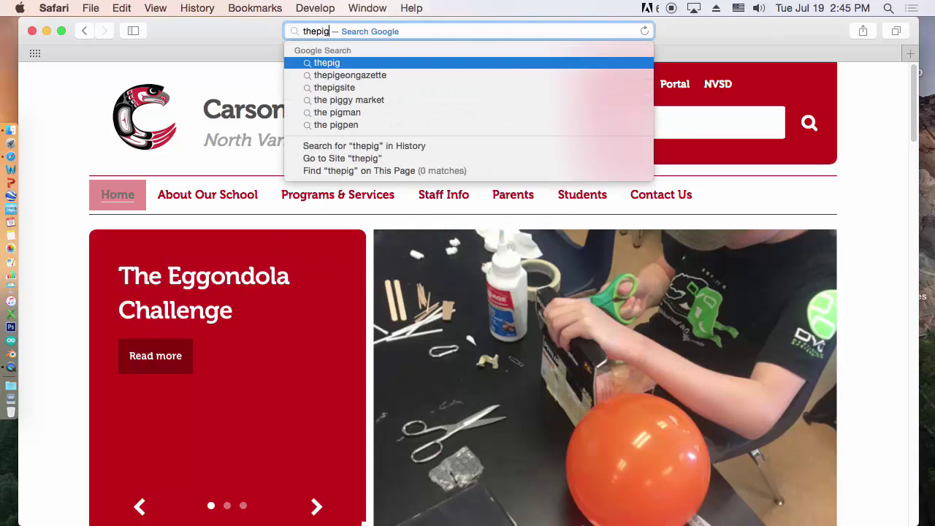
type("uy.ca")
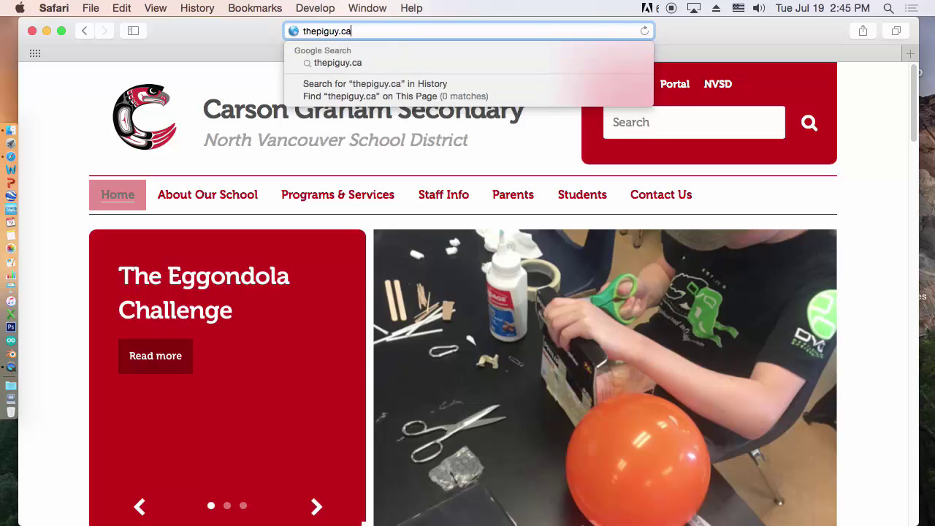
key("Return")
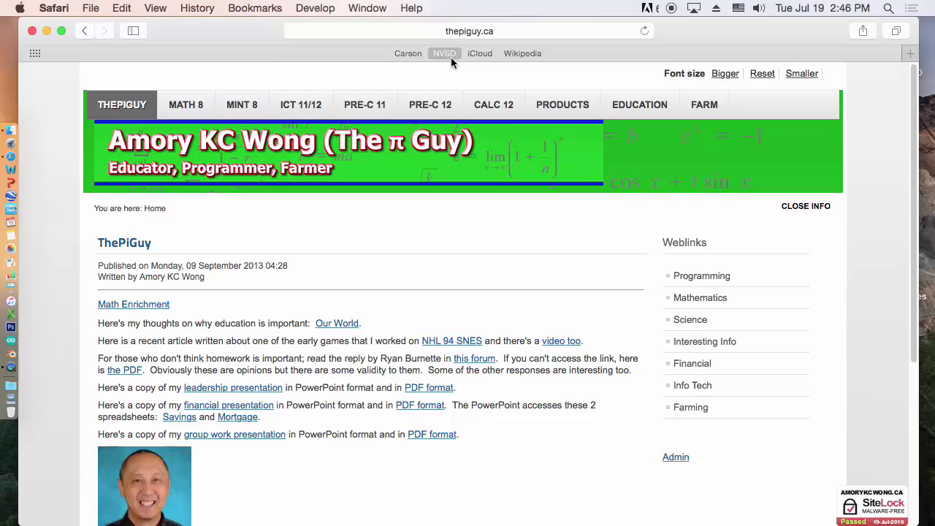
left_click(255, 9)
left_click(270, 62)
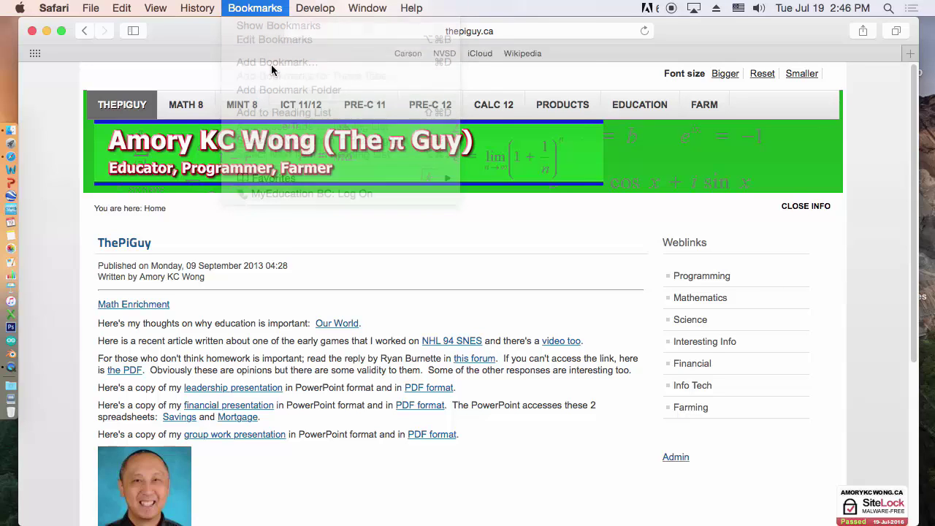
left_click(546, 162)
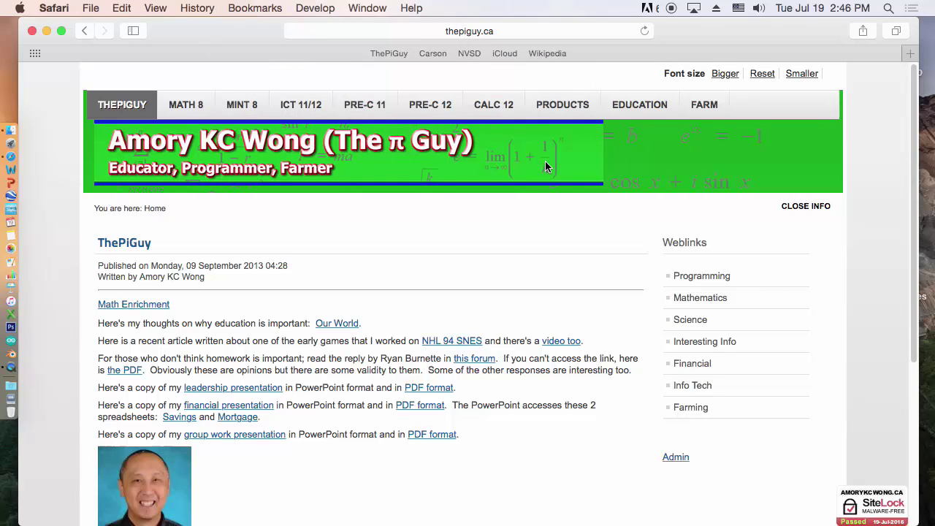
left_click(541, 31)
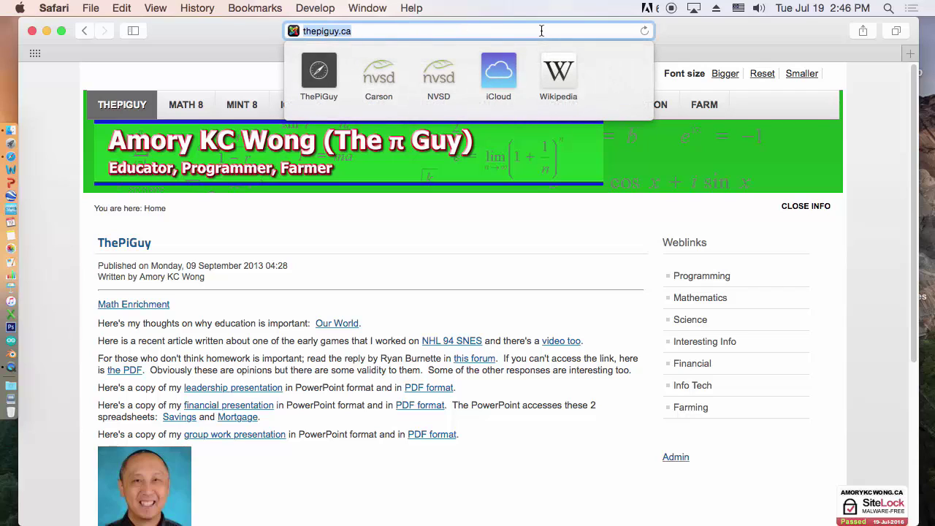
Search for carsongraham.managebac.com and open the ManageBac Login Page result
type("man")
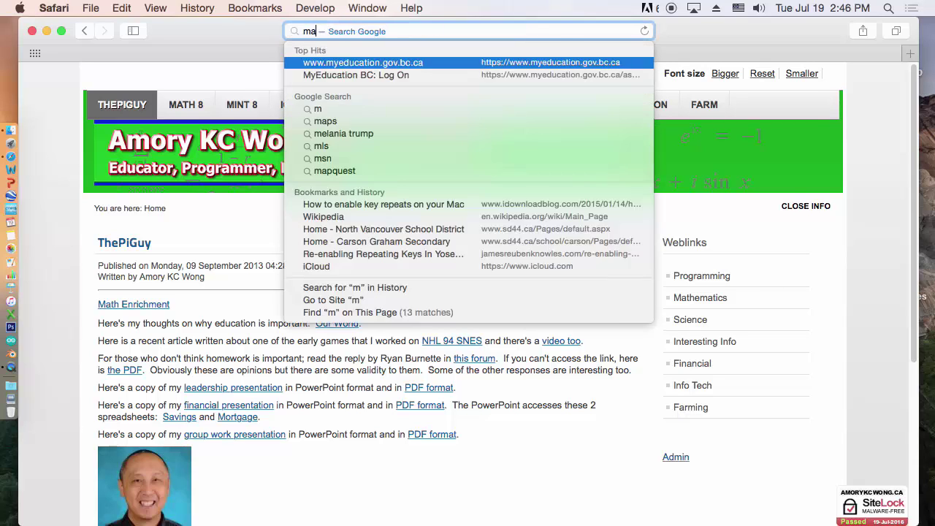
key("BackSpace")
key("BackSpace")
key("BackSpace")
type("carsong")
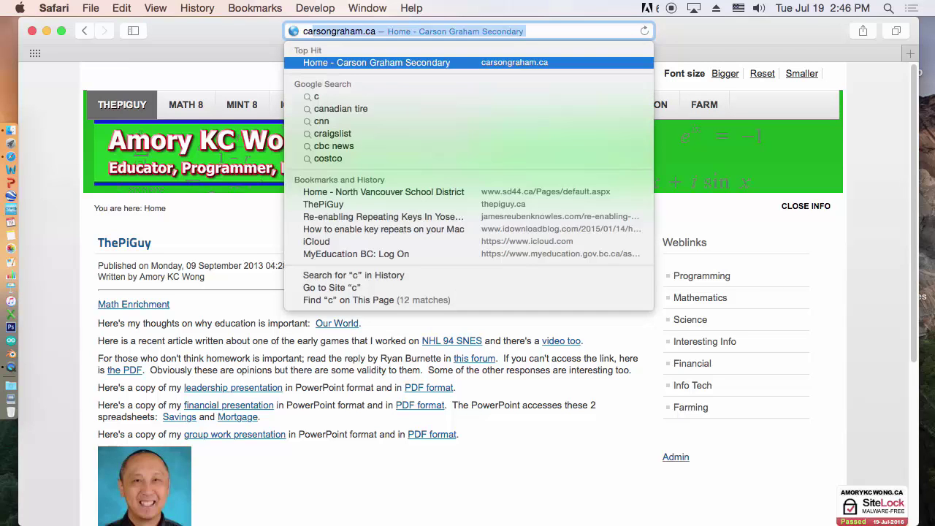
type("rah")
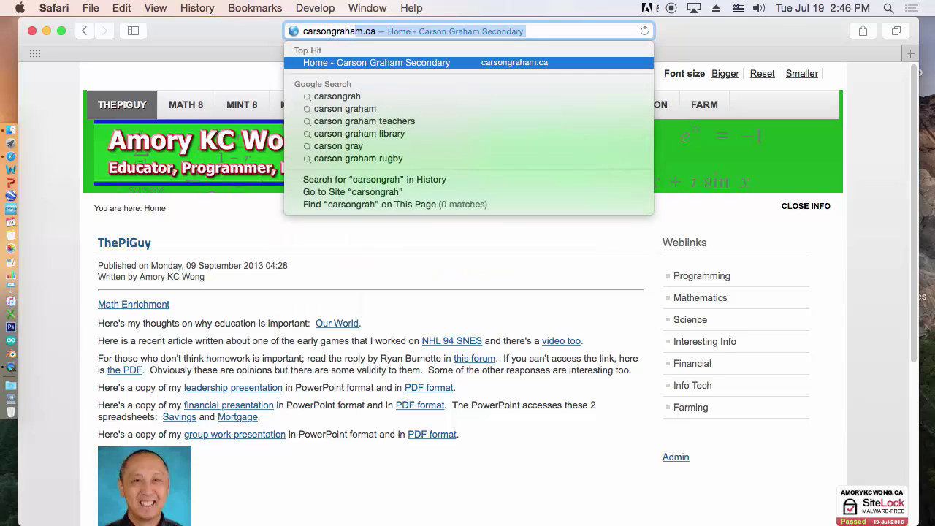
type("am.manag")
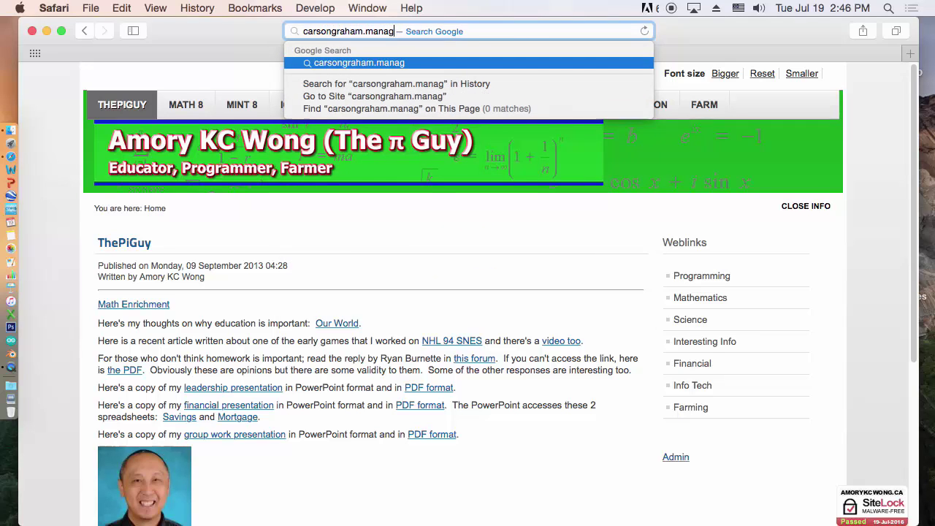
type("ebac.com")
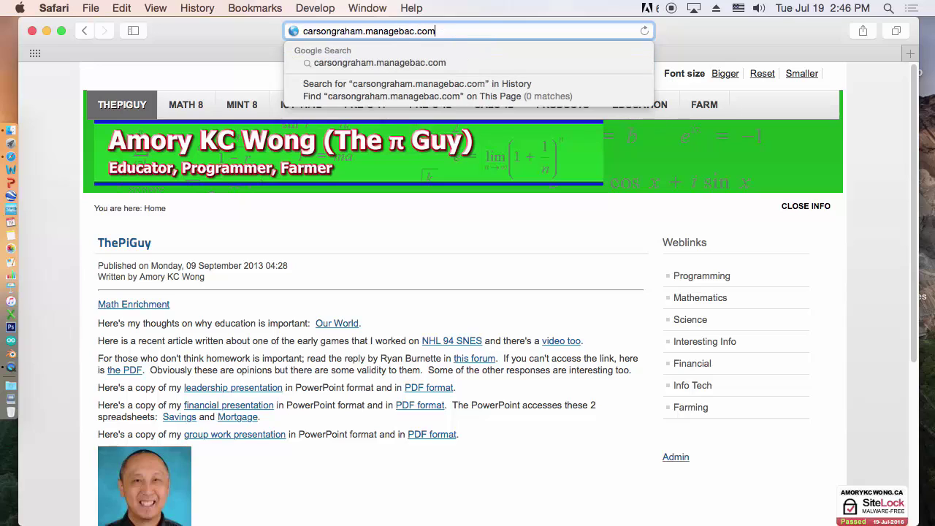
key("Down")
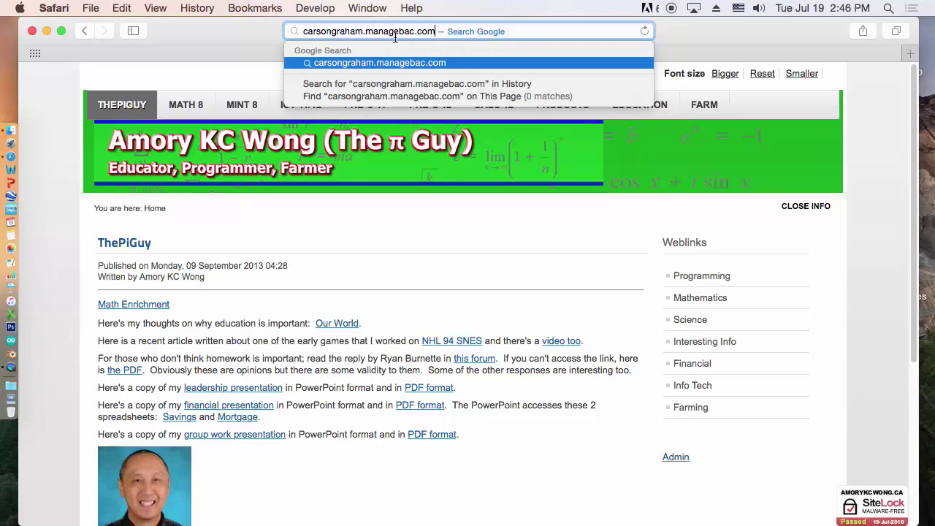
left_click(467, 64)
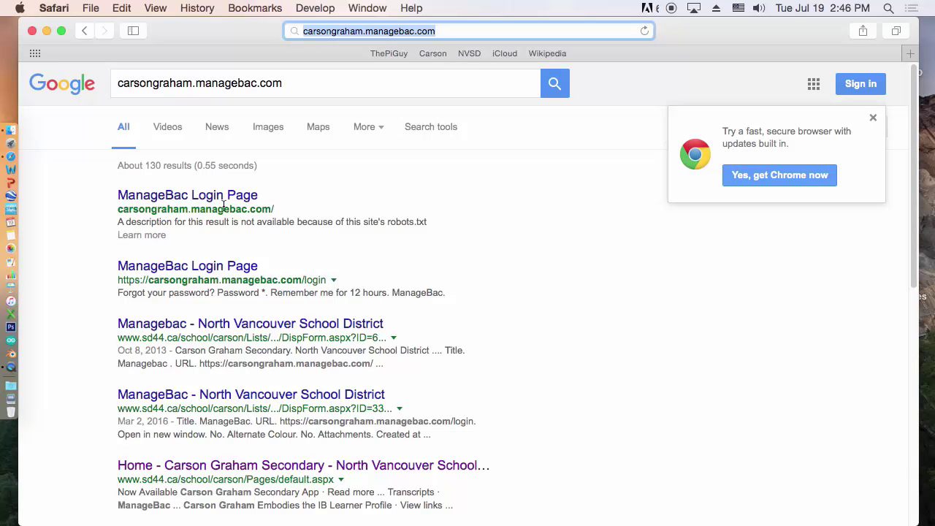
left_click(213, 199)
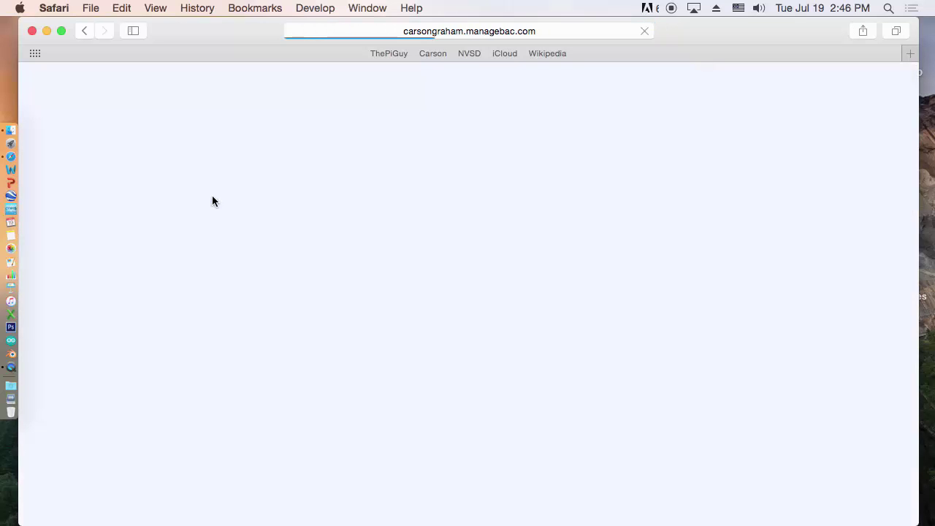
Bookmark the ManageBac login page into Favorites, ahead of ThePiGuy
left_click(255, 8)
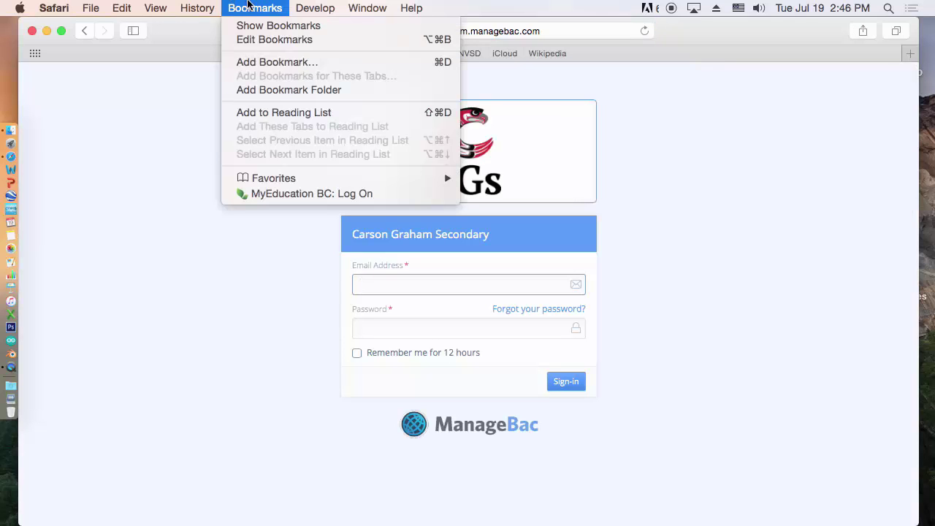
left_click(267, 65)
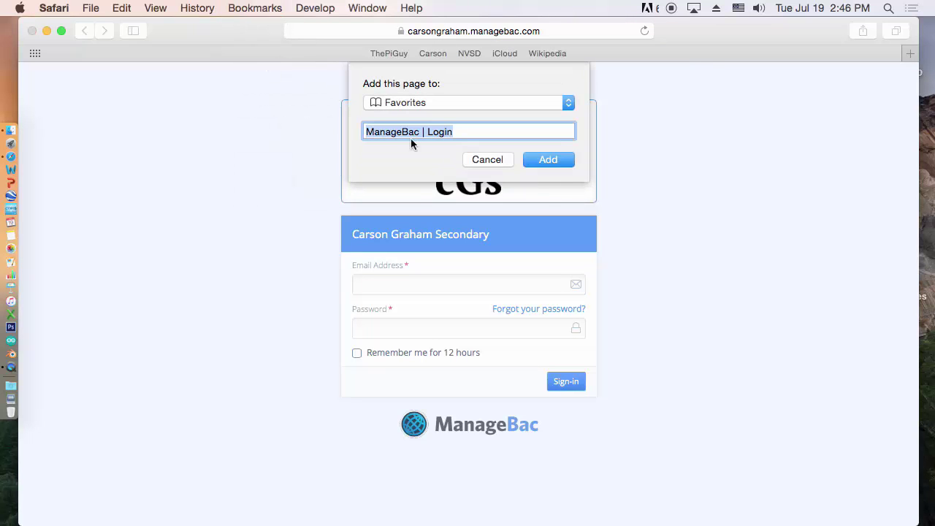
left_click(460, 132)
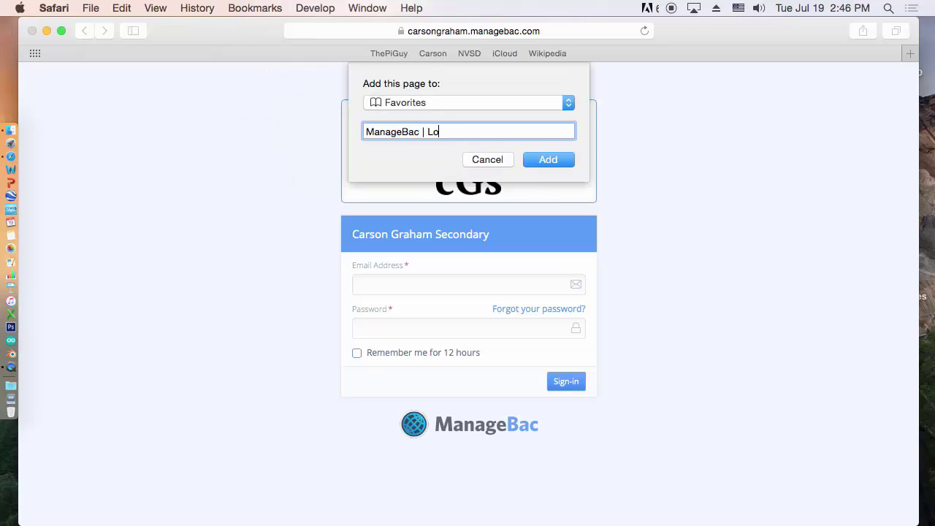
key("Return")
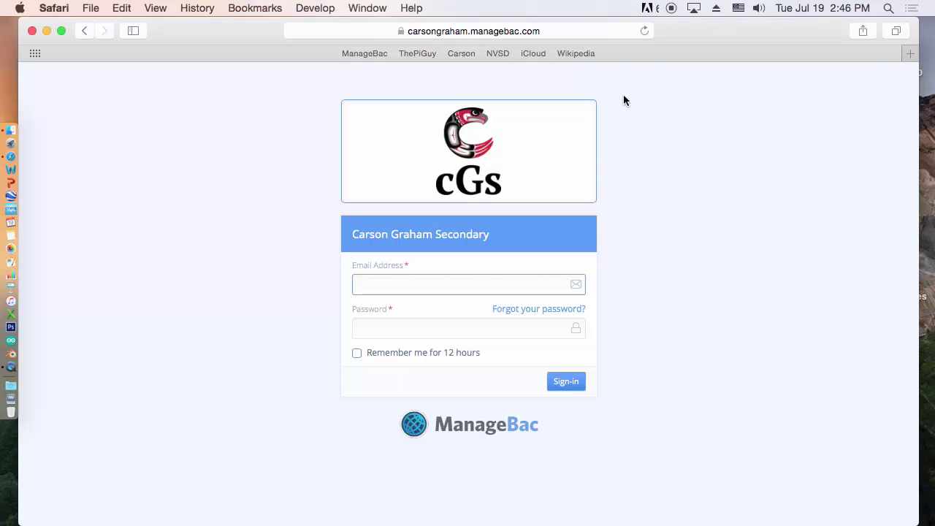
Load gmail.com and add its sign-in page to Favorites as Gmail, ahead of ManageBac
left_click(563, 31)
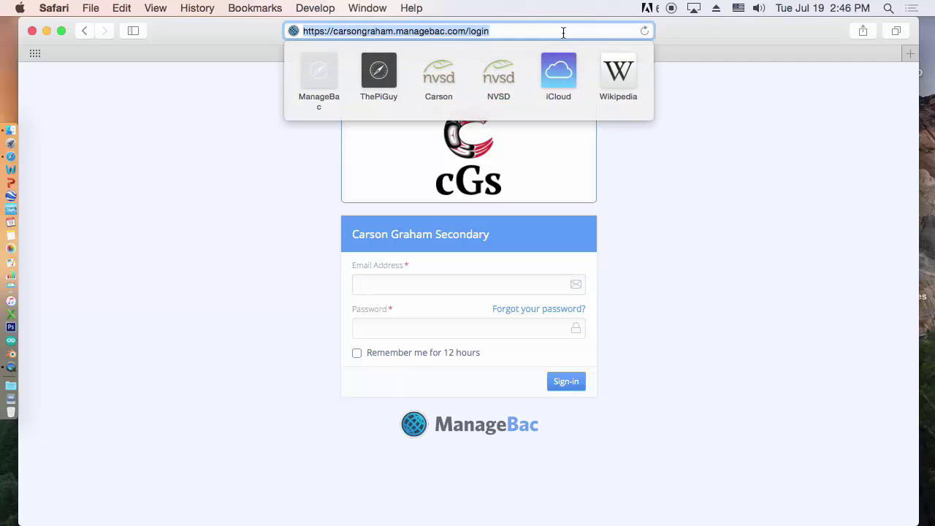
type("gmail.")
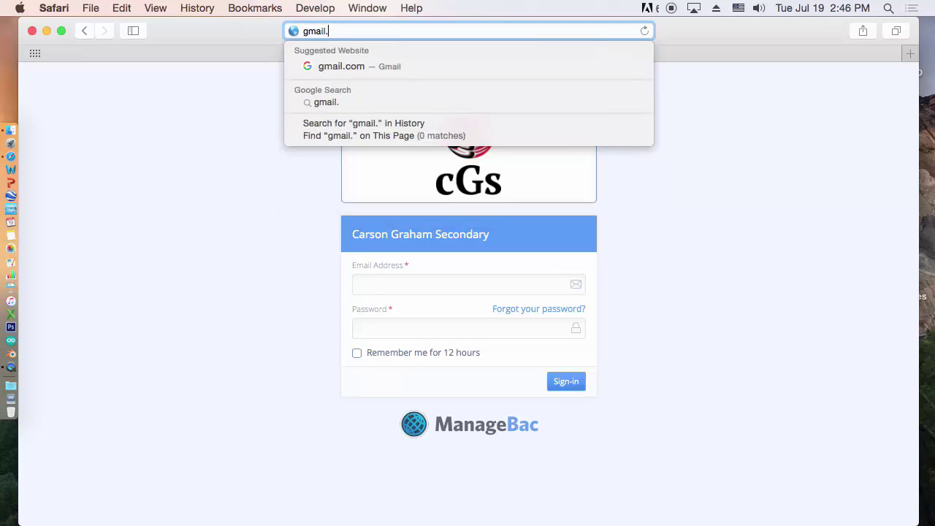
type("com")
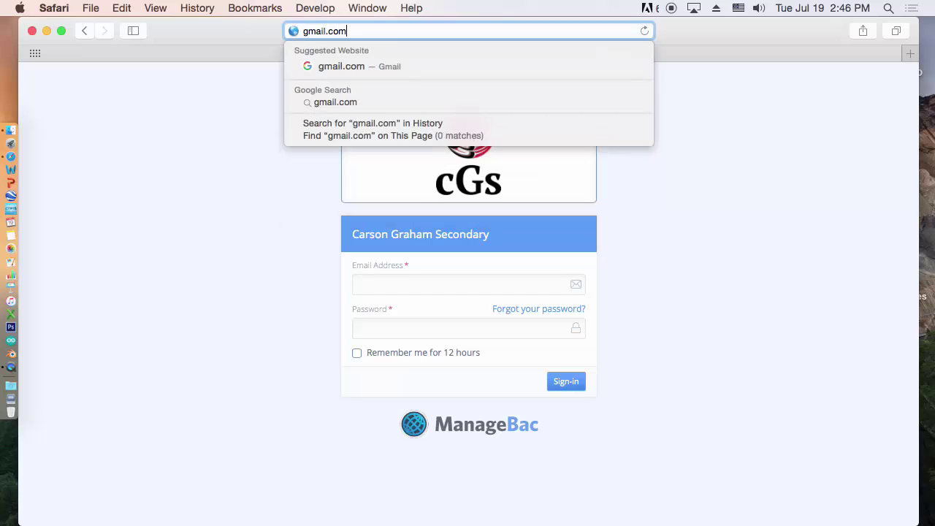
key("Return")
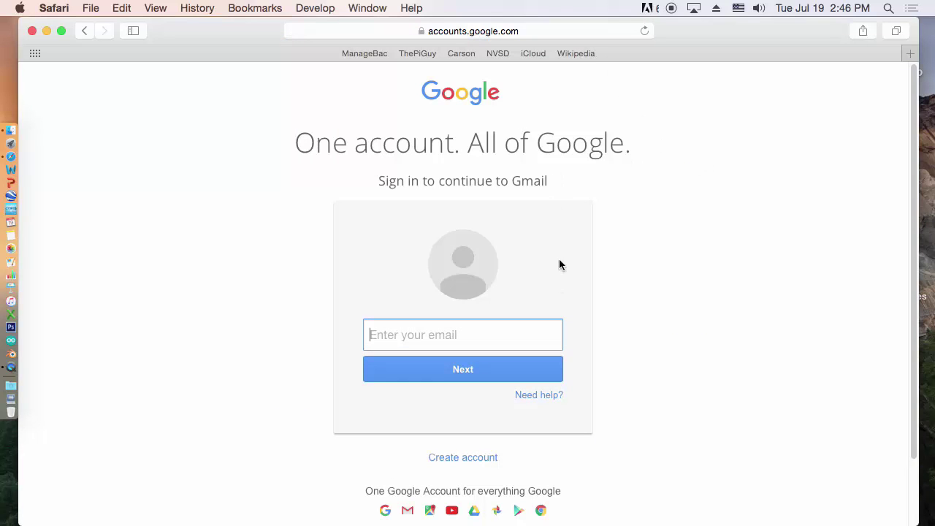
left_click(255, 8)
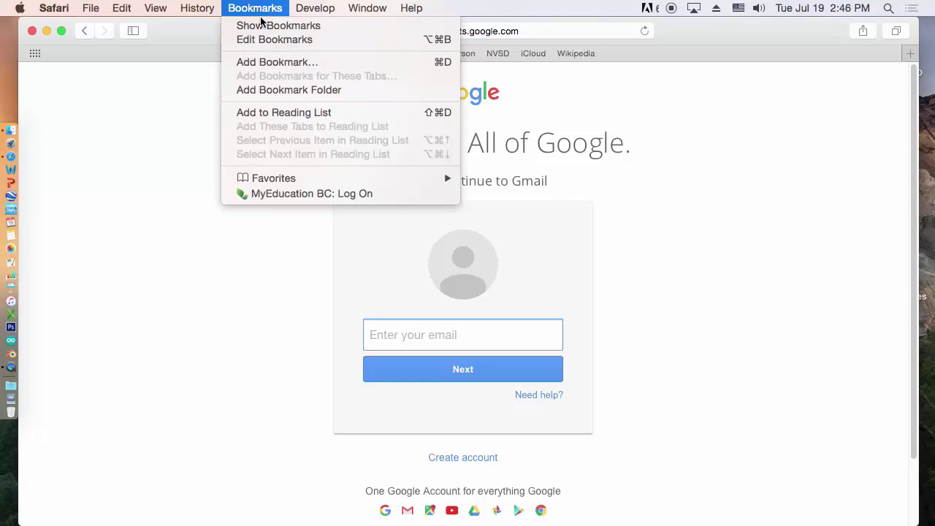
left_click(276, 64)
left_click(550, 160)
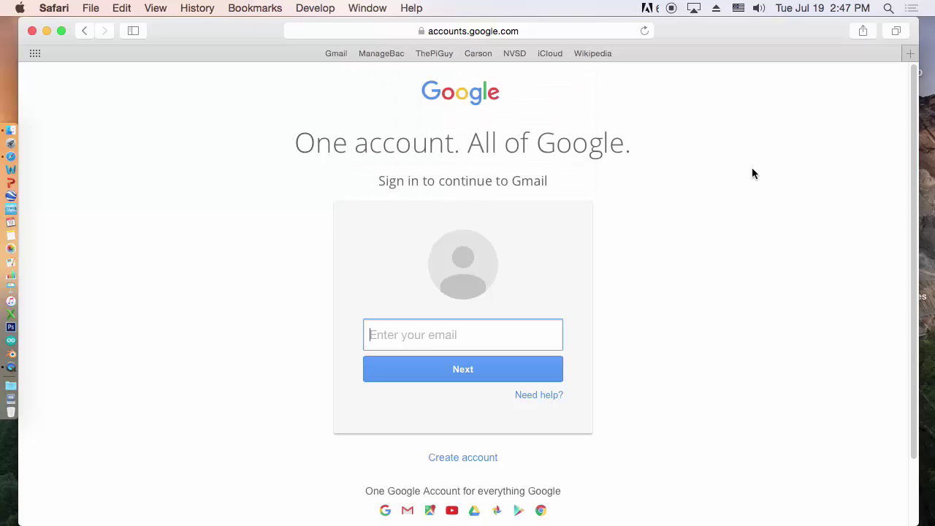
Launch Word and PowerPoint blank files, then resize and shift both windows to overlap side by side
left_click(15, 171)
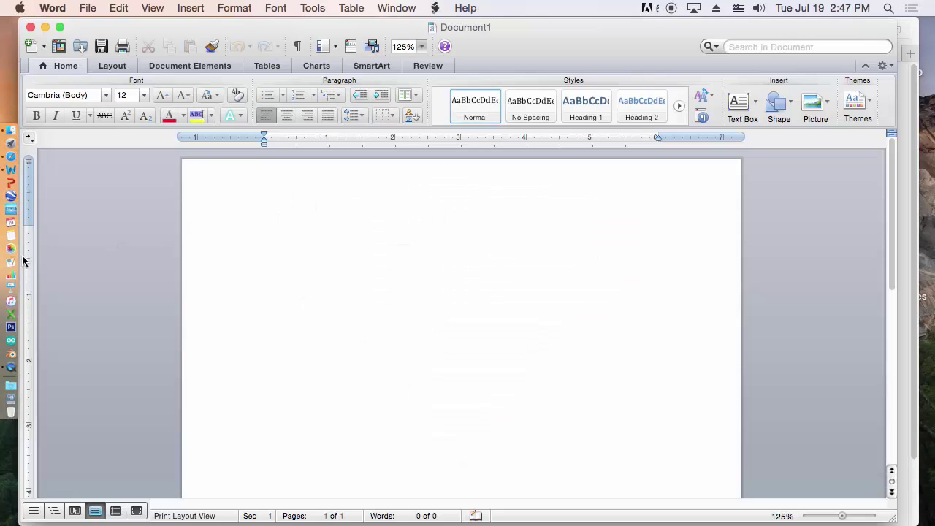
left_click(22, 178)
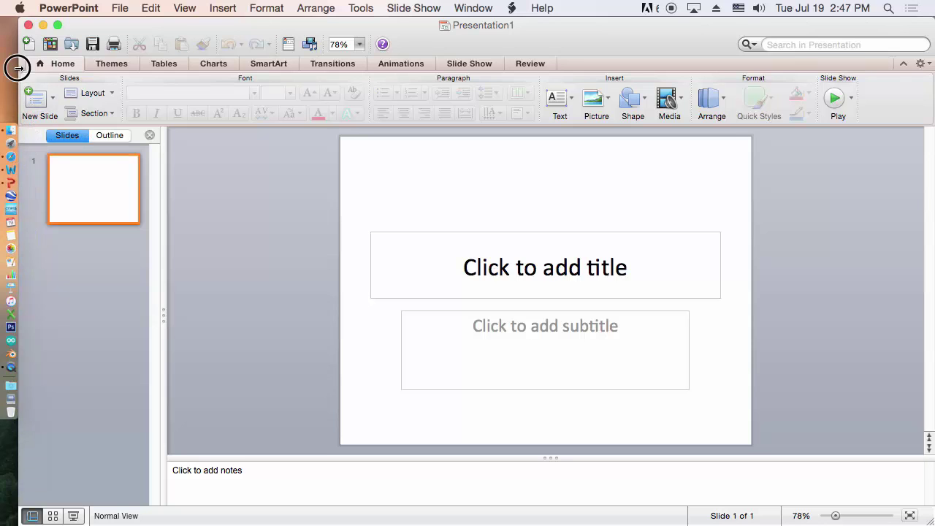
left_click_drag(19, 67, 148, 75)
left_click(108, 34)
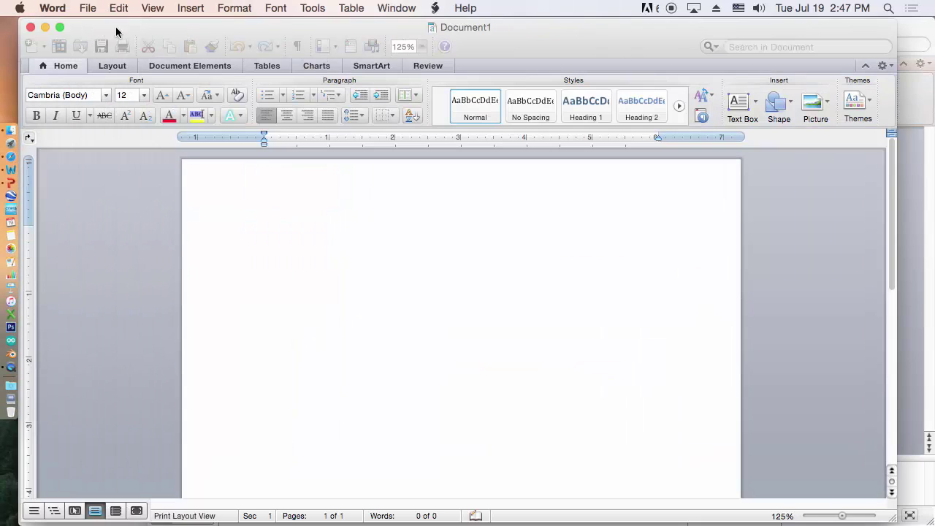
left_click_drag(897, 233, 773, 232)
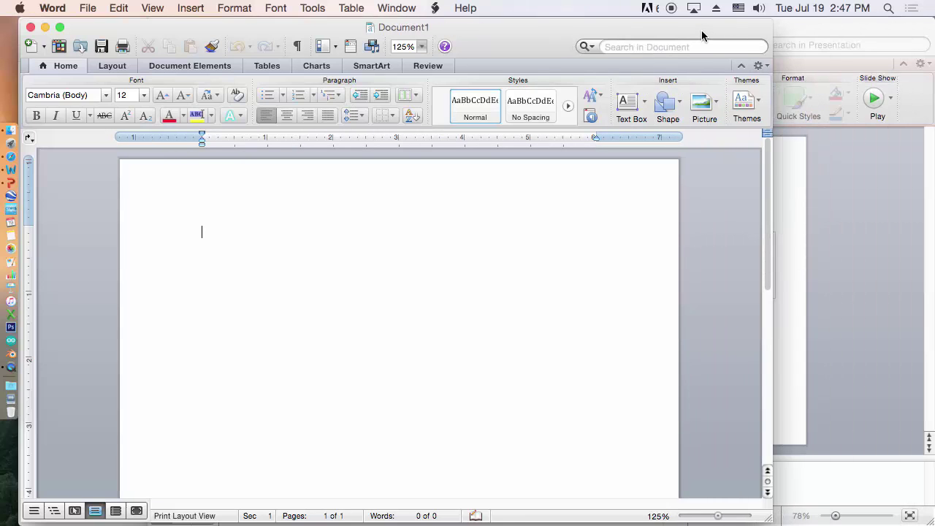
mouse_move(702, 34)
left_mouse_down()
mouse_move(699, 129)
mouse_move(714, 24)
mouse_move(694, 21)
left_mouse_up()
left_click(843, 24)
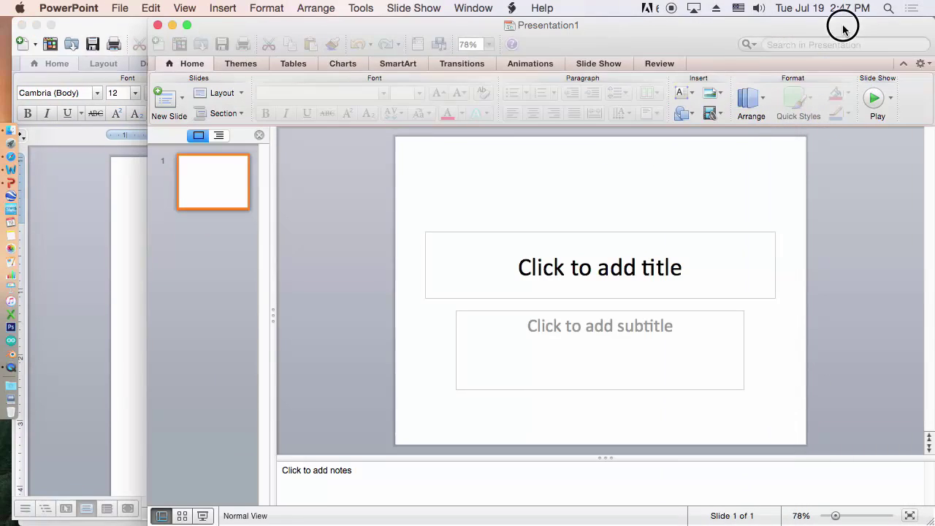
left_click_drag(106, 32, 134, 31)
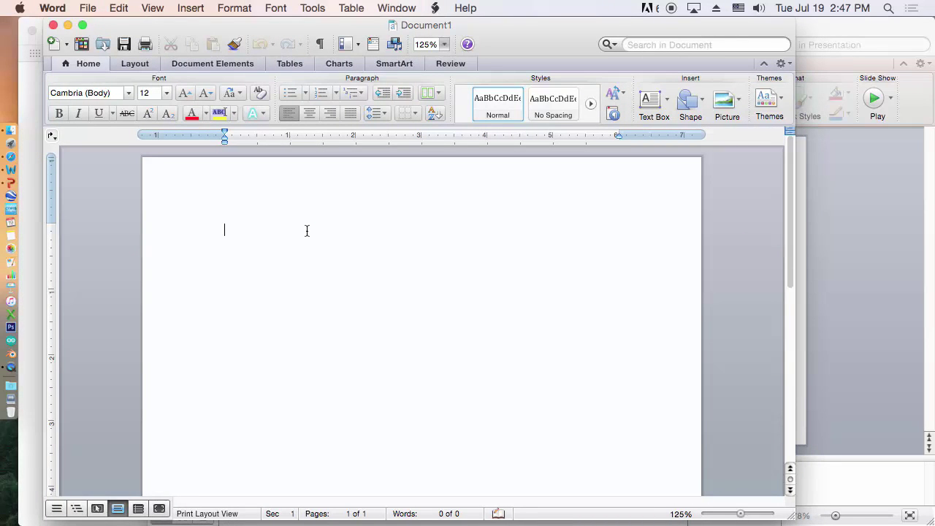
Cycle through PowerPoint and Word with Cmd+Tab, ending on Safari's Gmail sign-in page
key("super+Tab")
key("super+Tab")
key("super+Tab")
key("super+Tab")
key("super+Tab")
key("super+Tab")
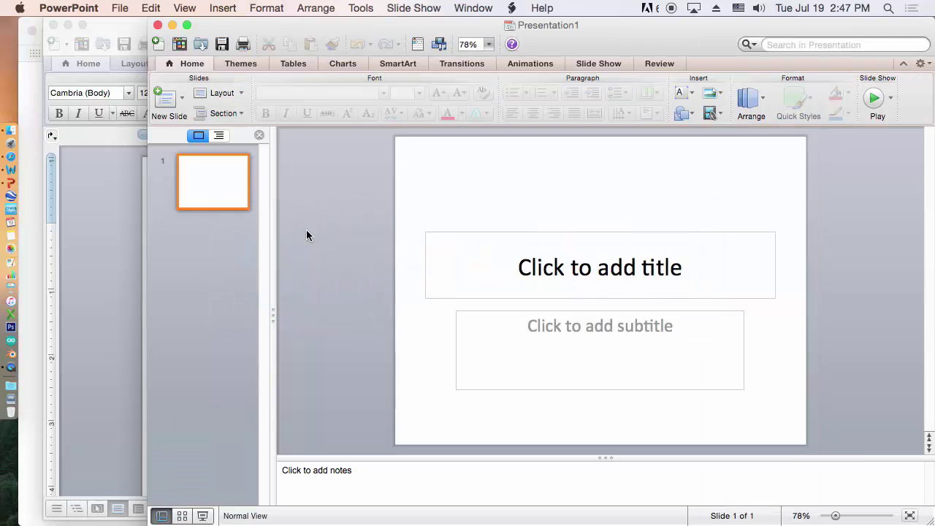
key("super+Tab")
key("super+Tab")
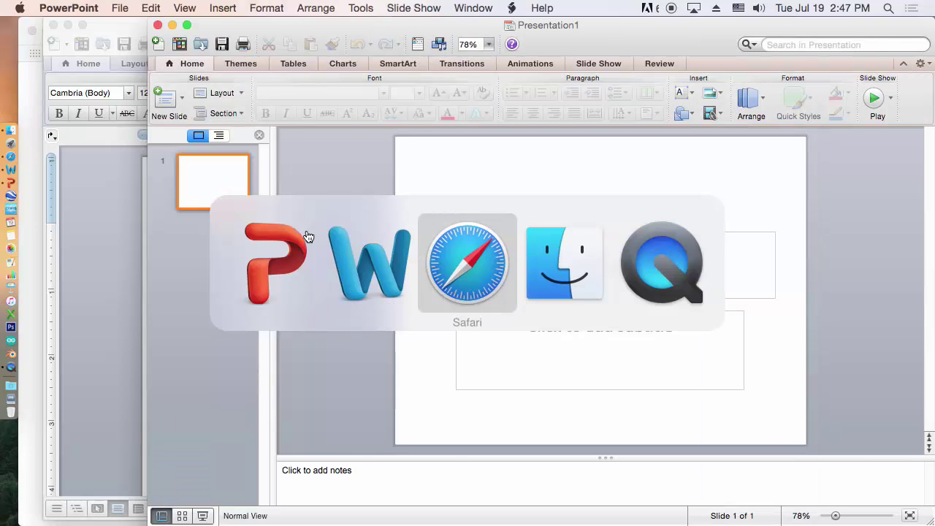
key("super+Tab")
key("super+Tab")
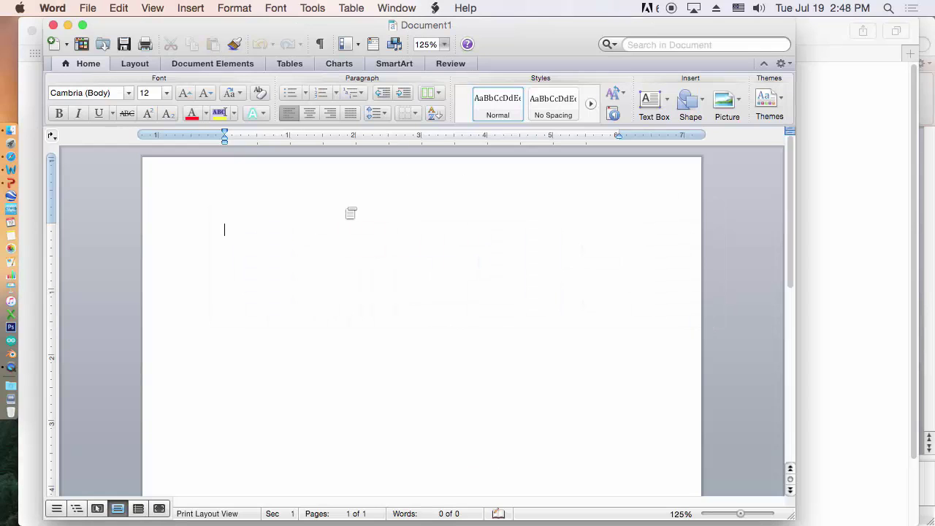
key("super+Tab")
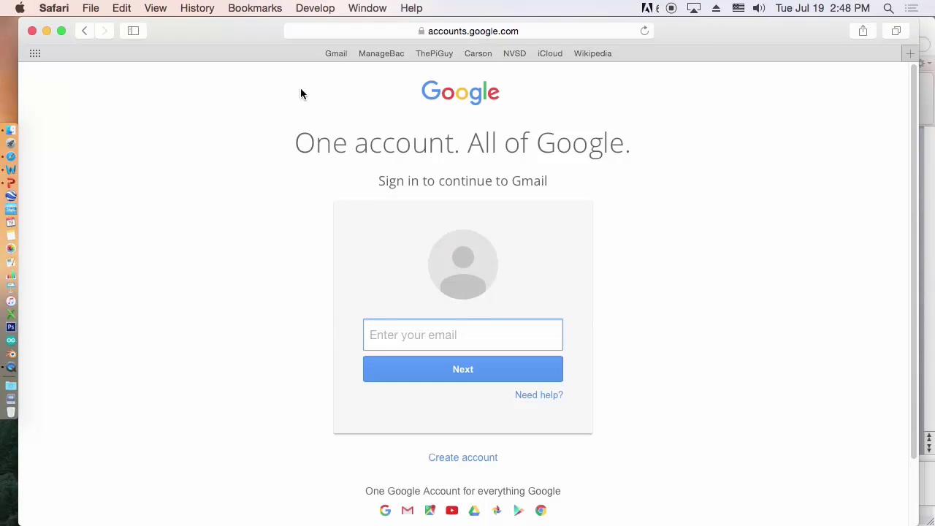
From the ThePiGuy favorite, open the MINT 8 page, view the Word Assignment 1 rubric, then close it
left_click(430, 53)
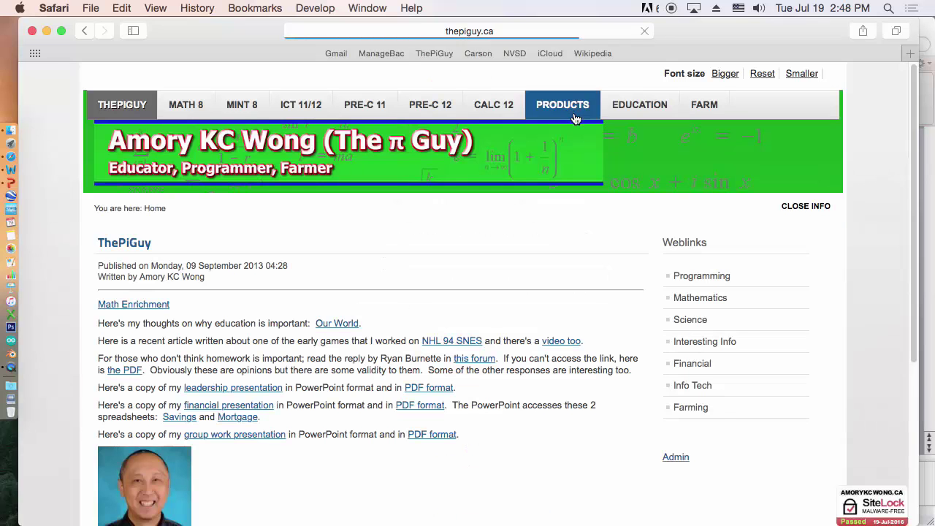
left_click(255, 110)
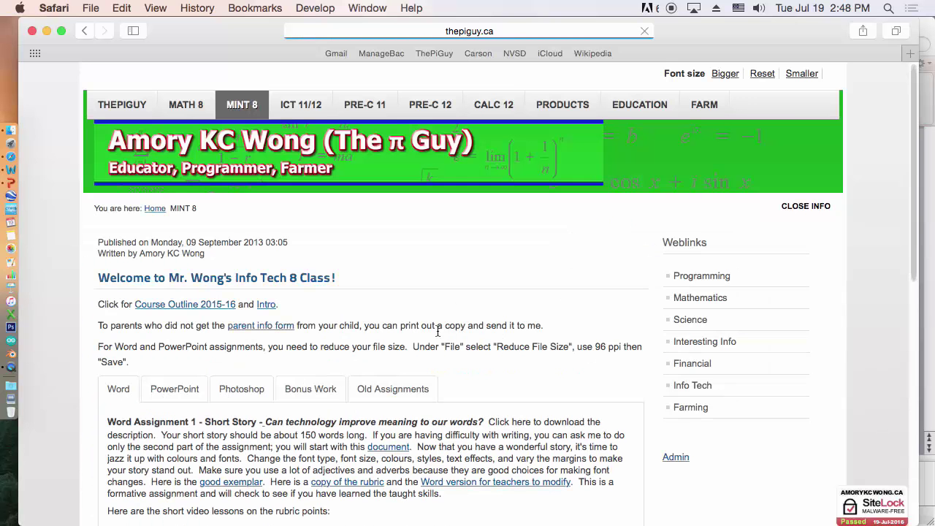
scroll(580, 319, "down", 5)
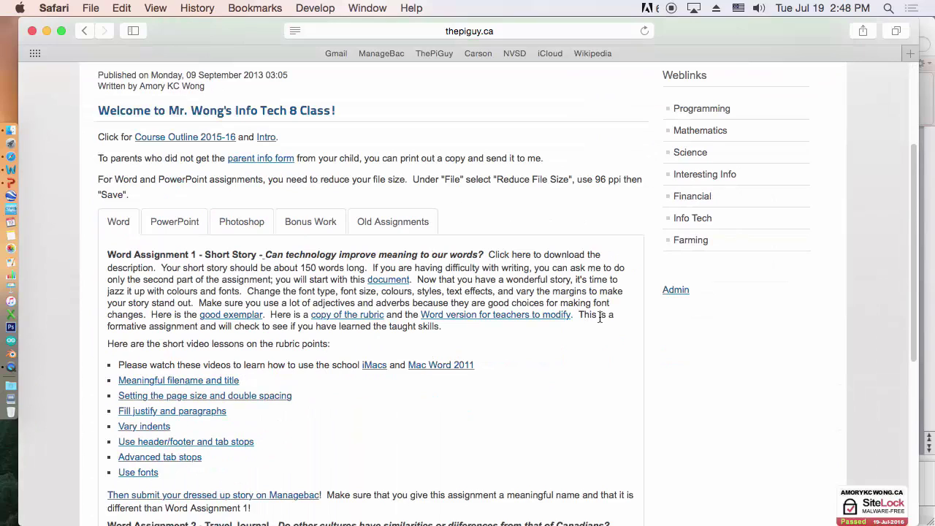
left_click(332, 321)
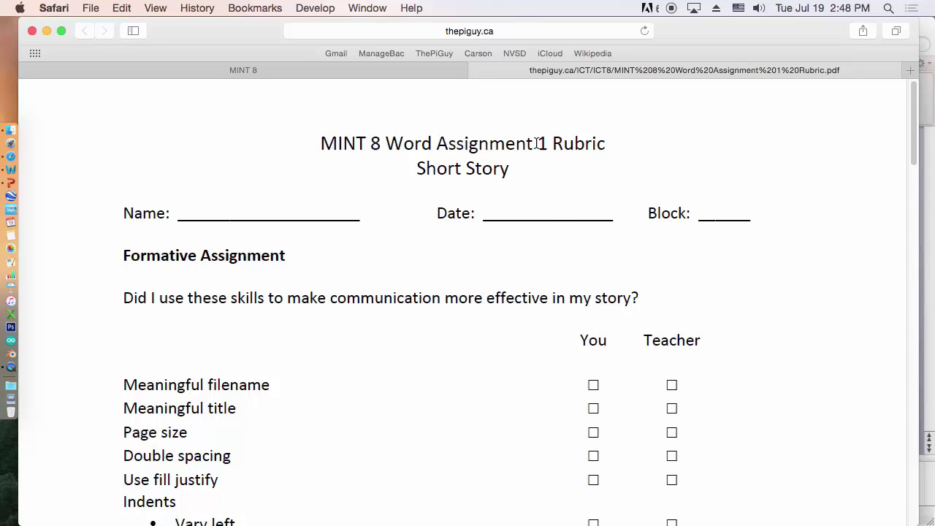
left_click(477, 71)
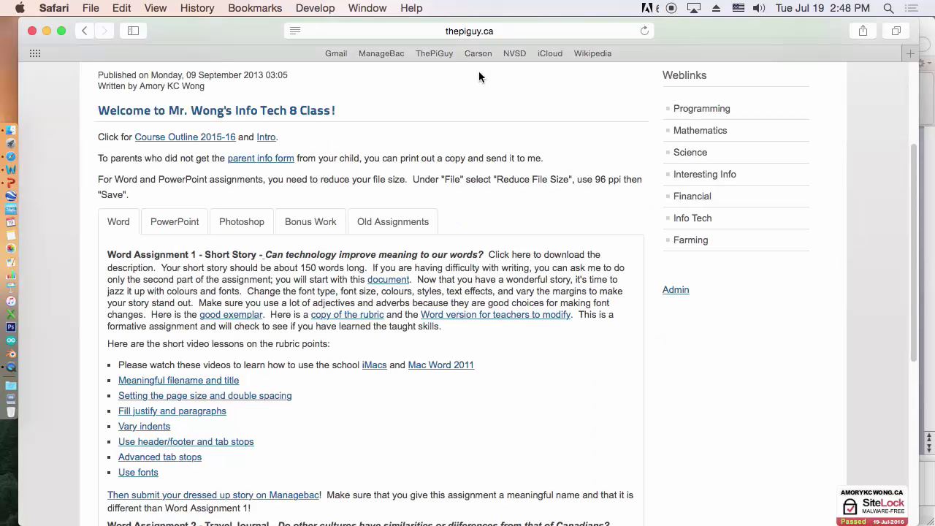
Type 'test' into the blank Word document and save it as test.docx in Documents
key("super+Tab")
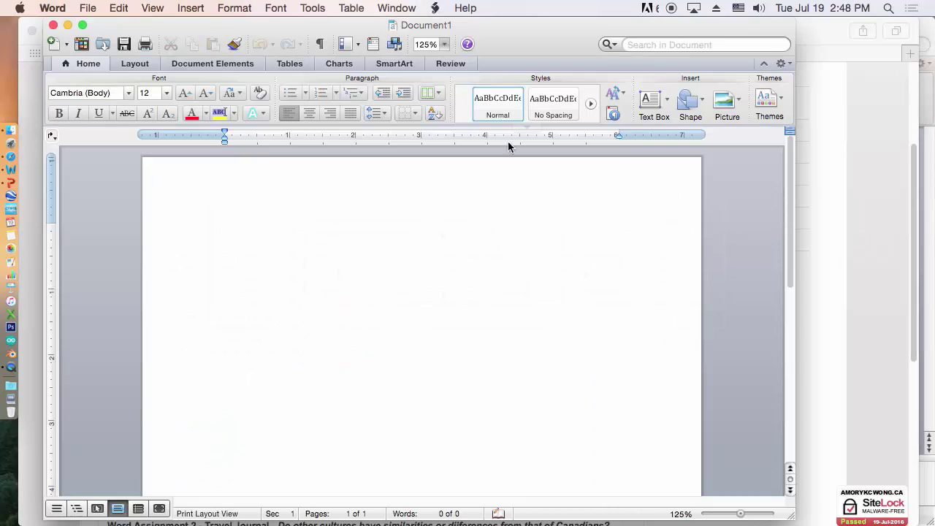
type("test")
left_click(87, 7)
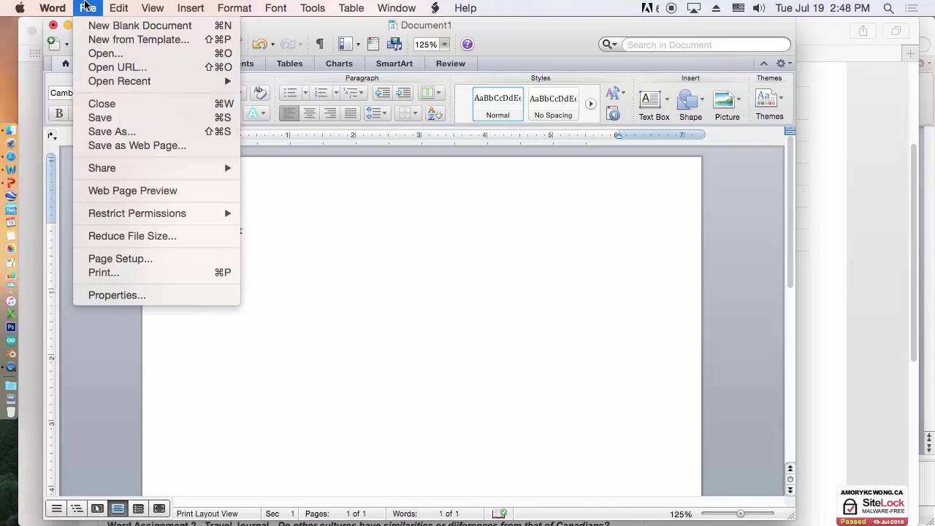
left_click(130, 132)
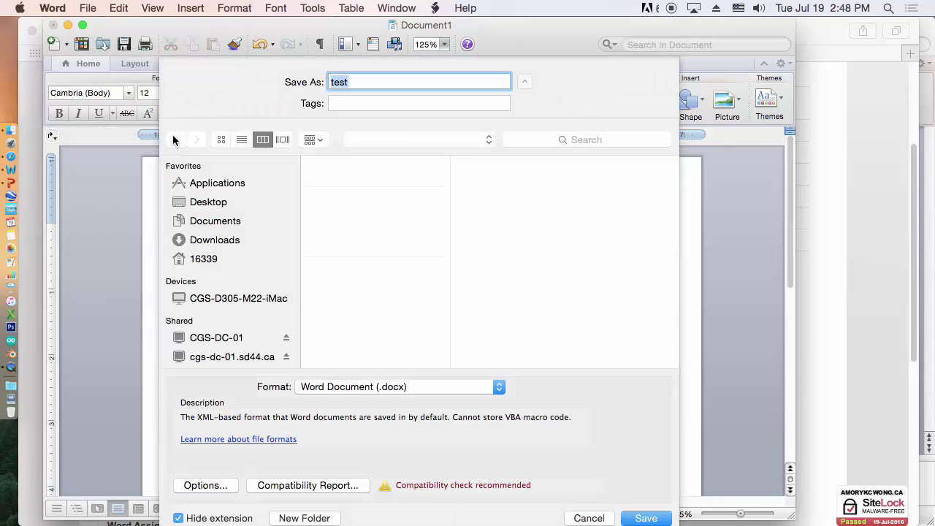
left_click(482, 140)
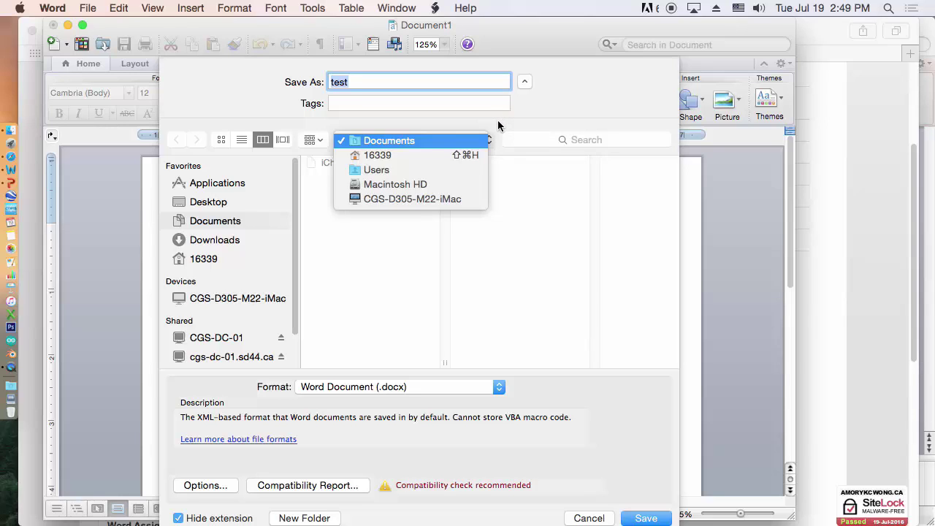
left_click(392, 156)
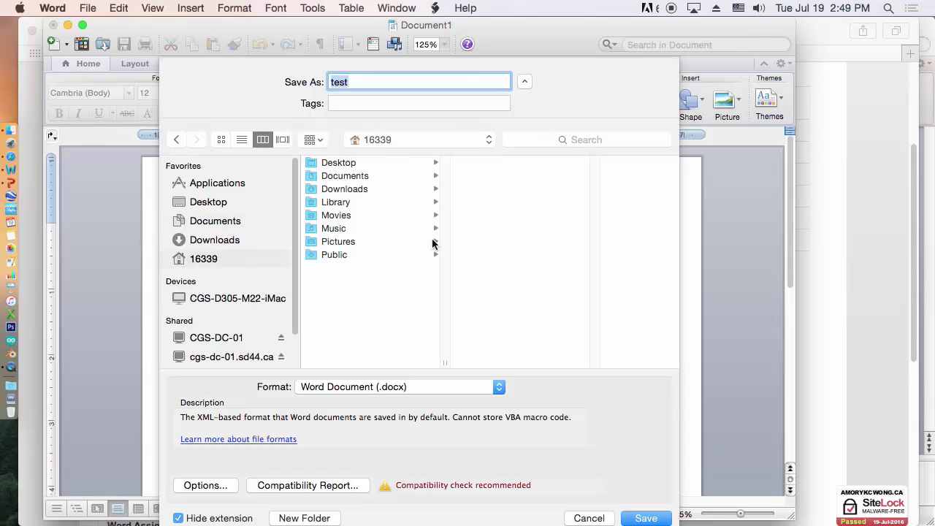
left_click(488, 139)
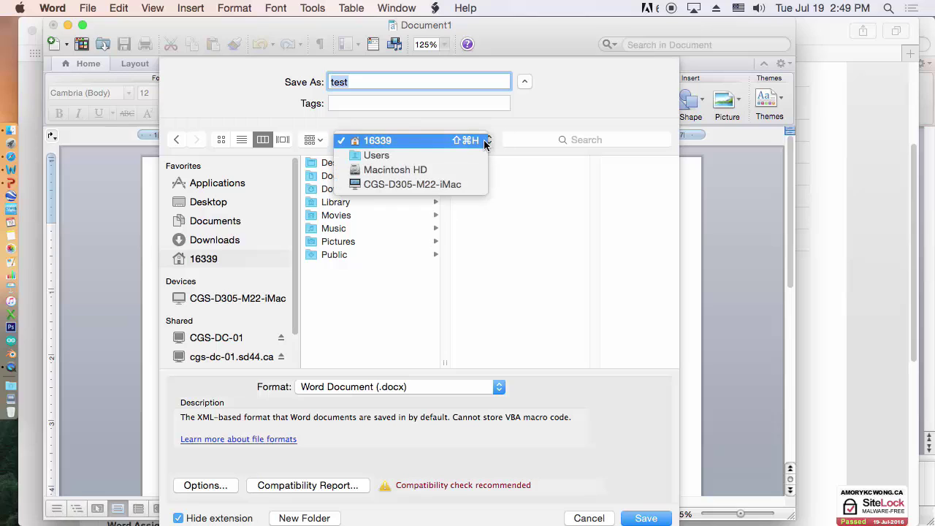
left_click(521, 115)
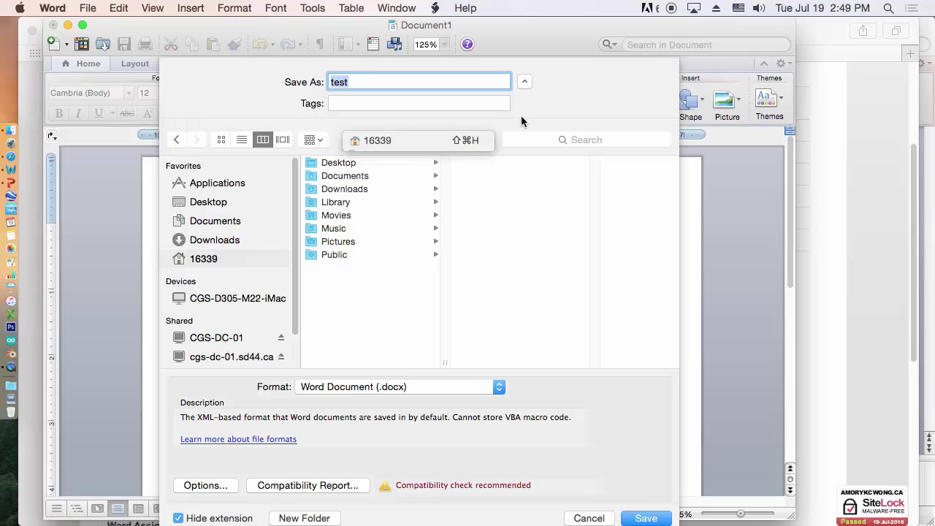
left_click(385, 176)
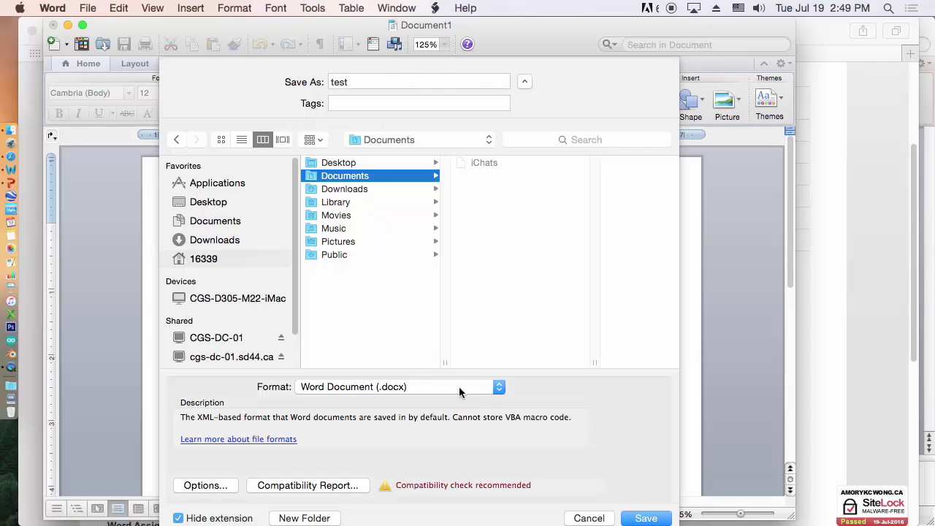
left_click(646, 518)
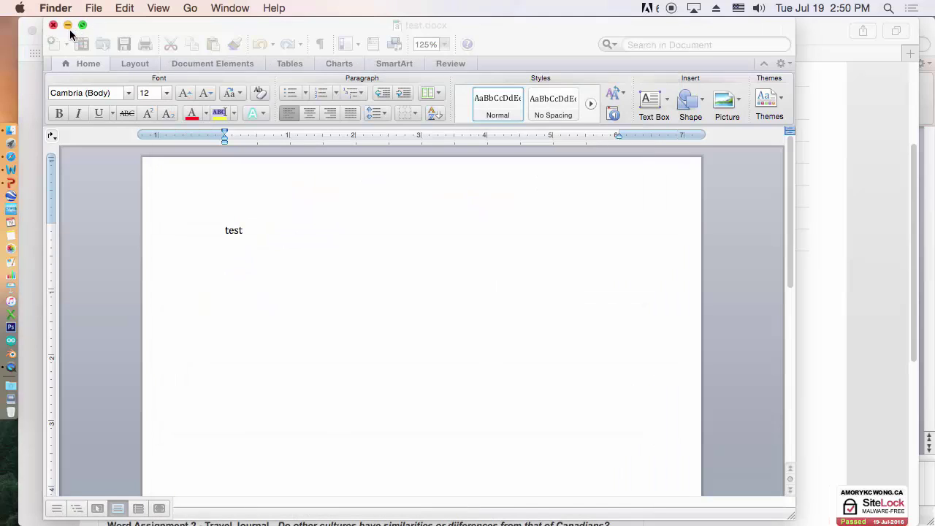
Minimize the Word, Safari and PowerPoint windows to clear the desktop
left_click(67, 25)
left_click(45, 31)
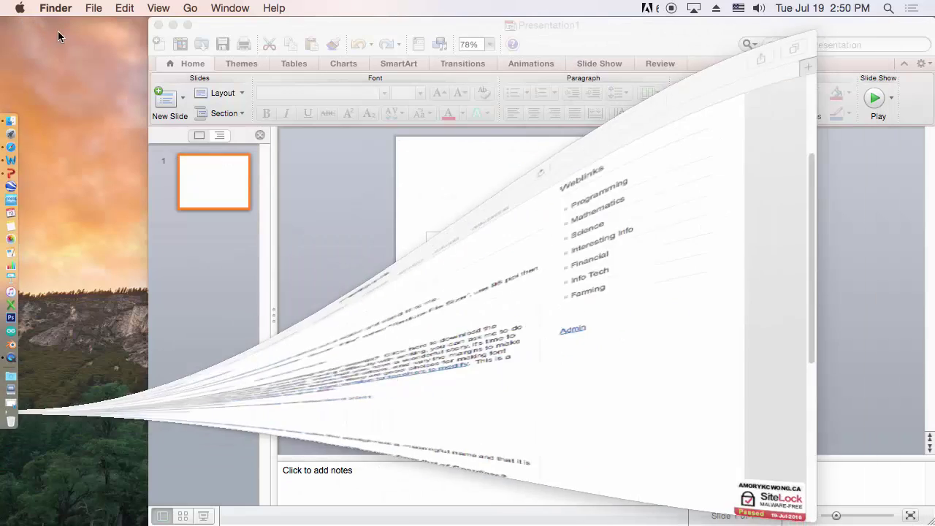
left_click(173, 25)
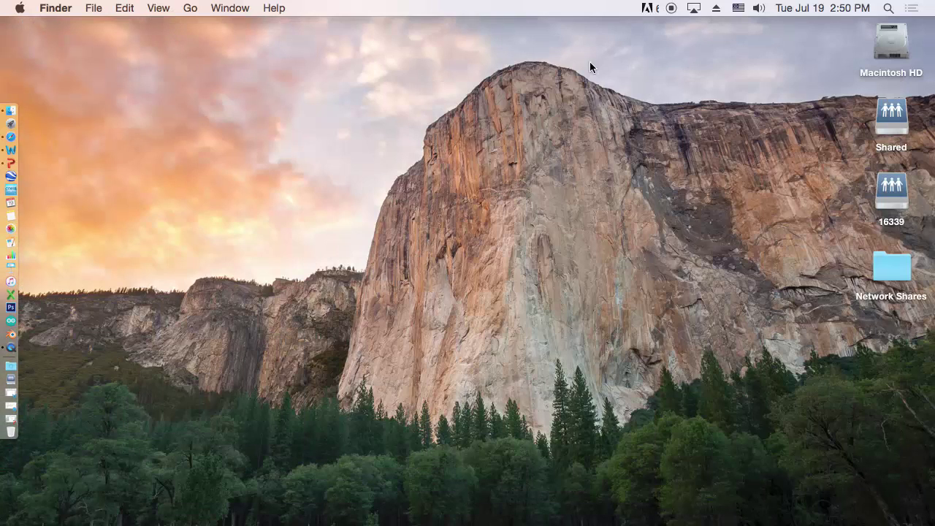
Copy test from Documents onto the 16339 drive, replacing the older Test file
left_click(199, 8)
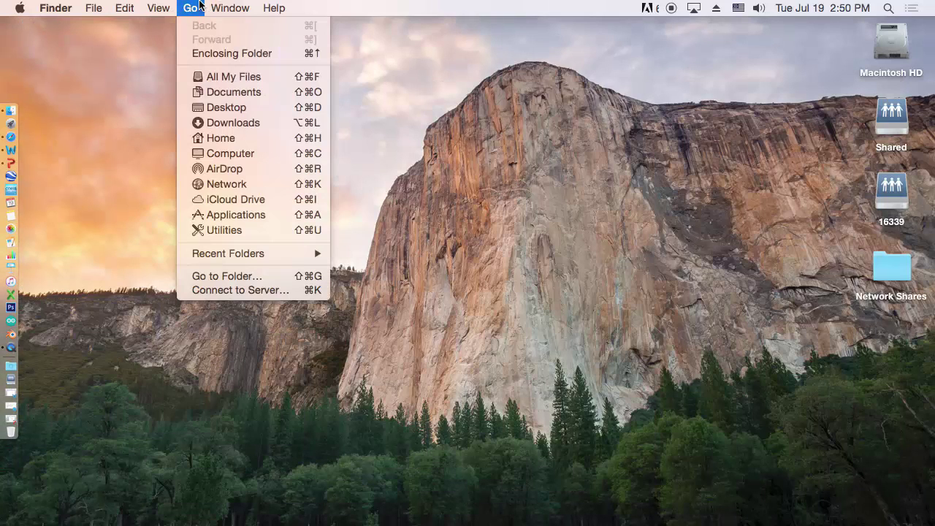
left_click(244, 96)
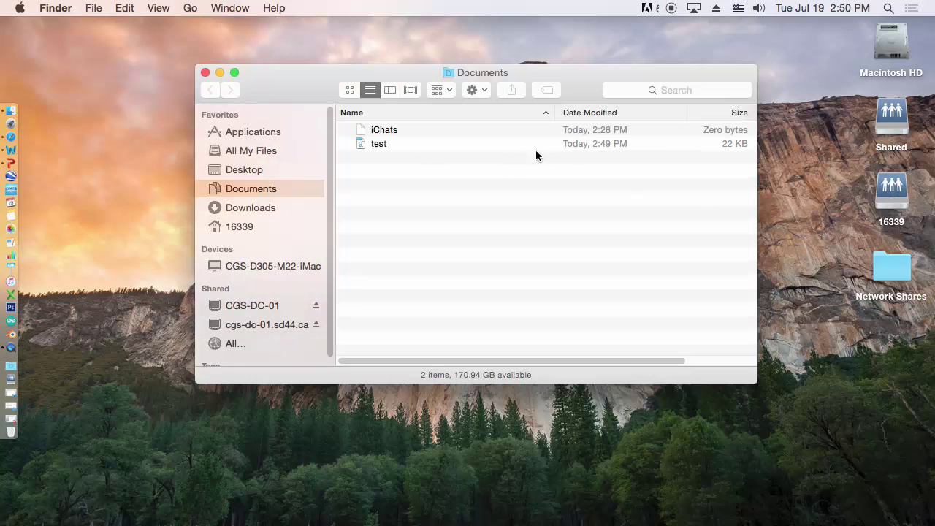
left_click(459, 145)
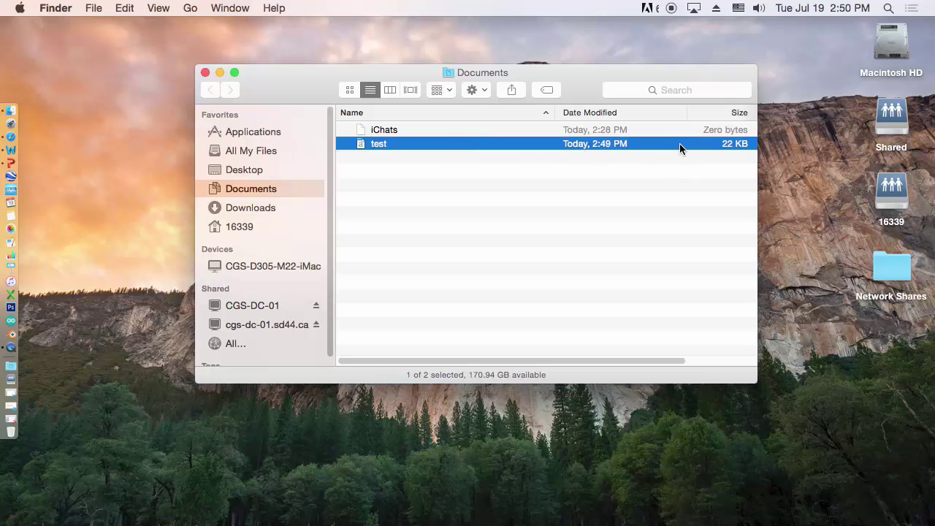
left_click_drag(680, 143, 699, 265)
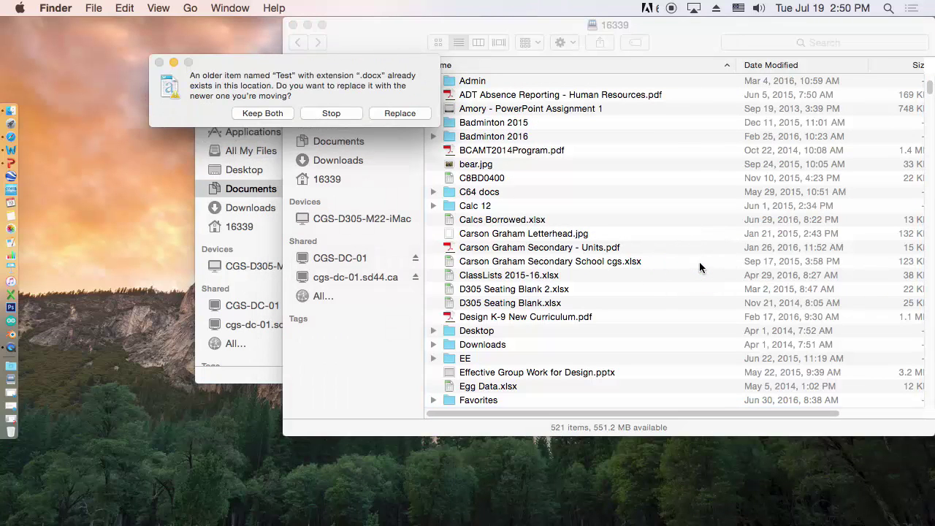
left_click(400, 114)
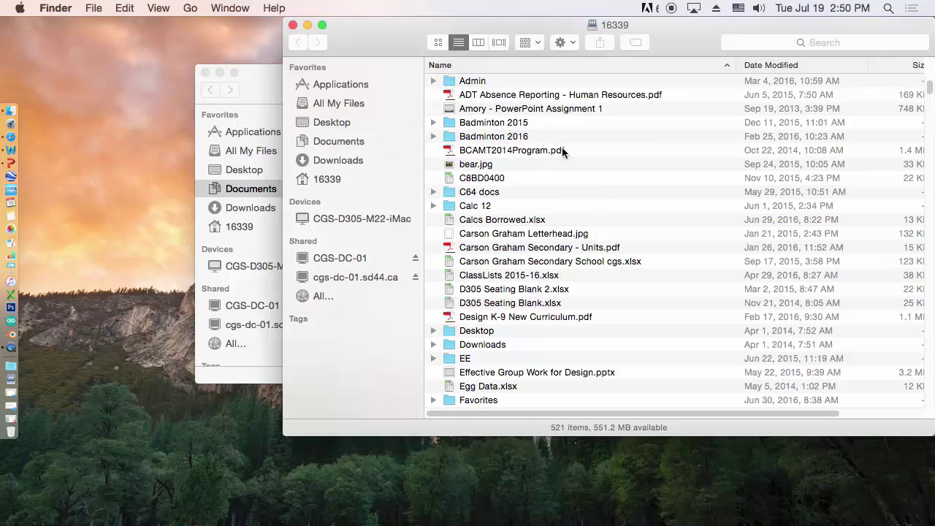
Sign in to the NVSD portal from the Carson favorite, marked as a private computer
left_click(21, 137)
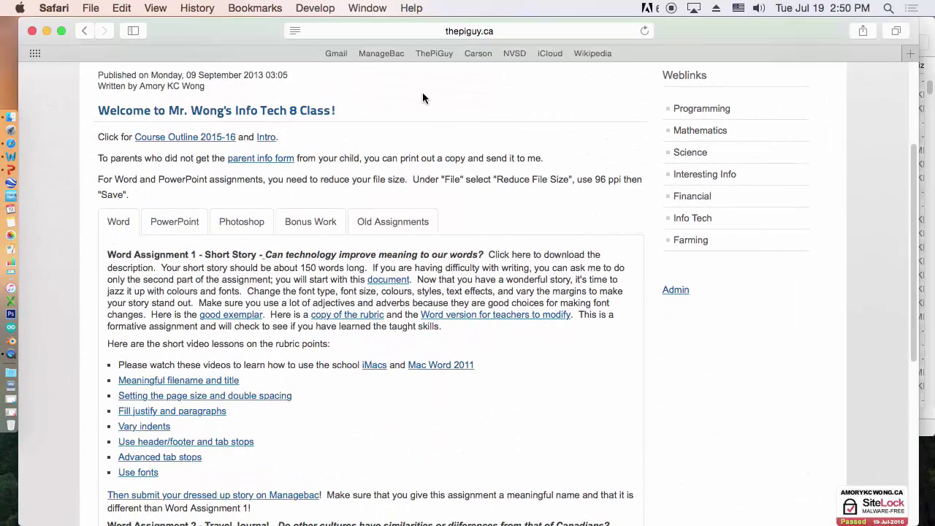
left_click(474, 54)
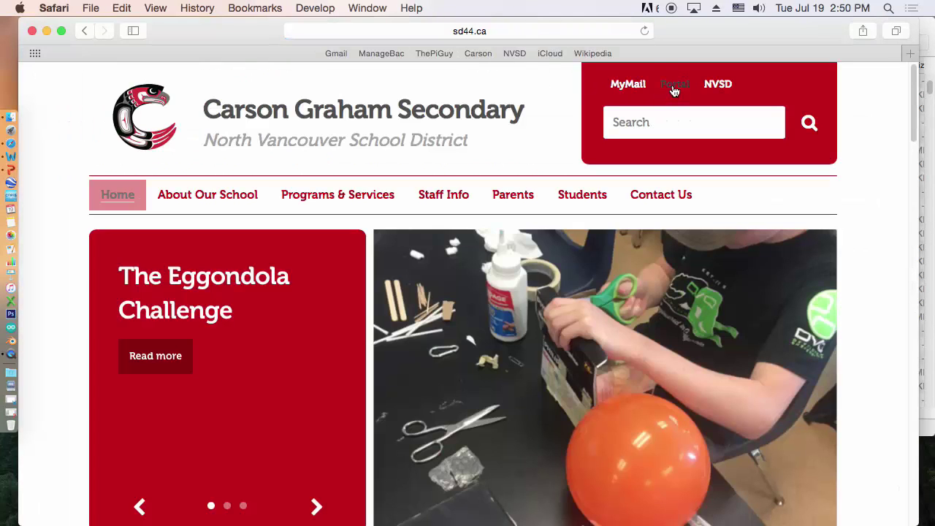
left_click(673, 86)
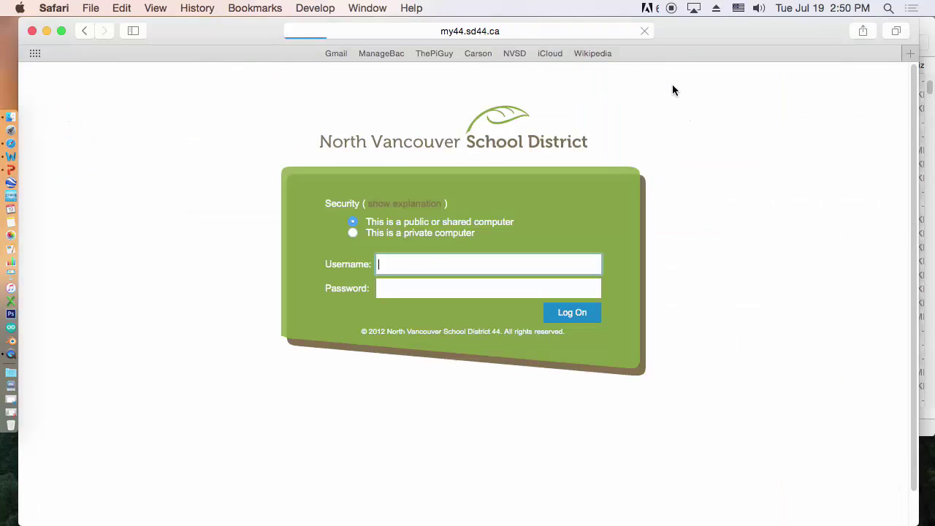
left_click(353, 233)
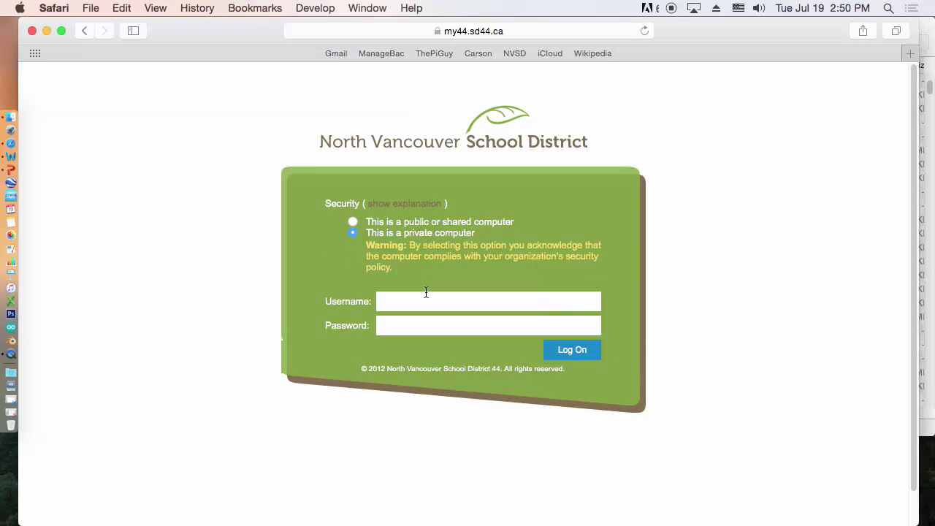
left_click(426, 300)
type("1")
key("Return")
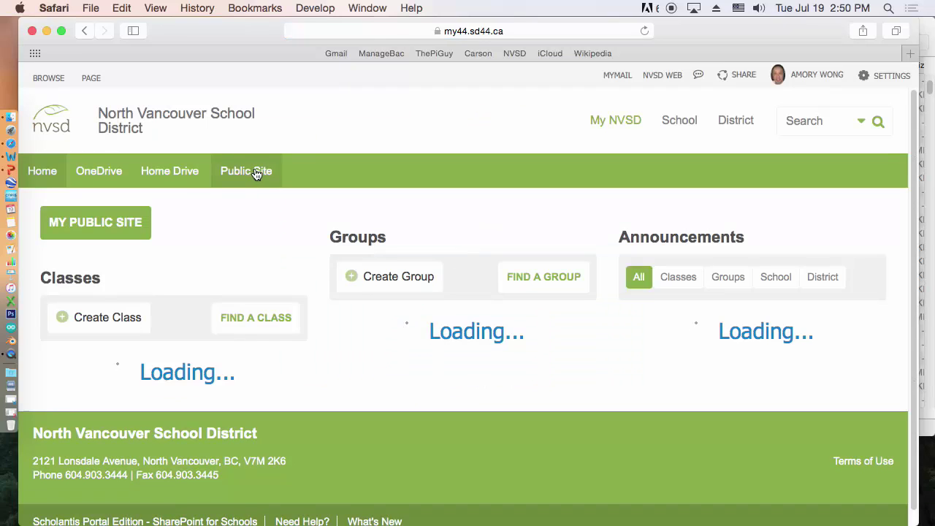
Open the Home Drive and scroll to confirm the test DOCX file is listed
left_click(180, 176)
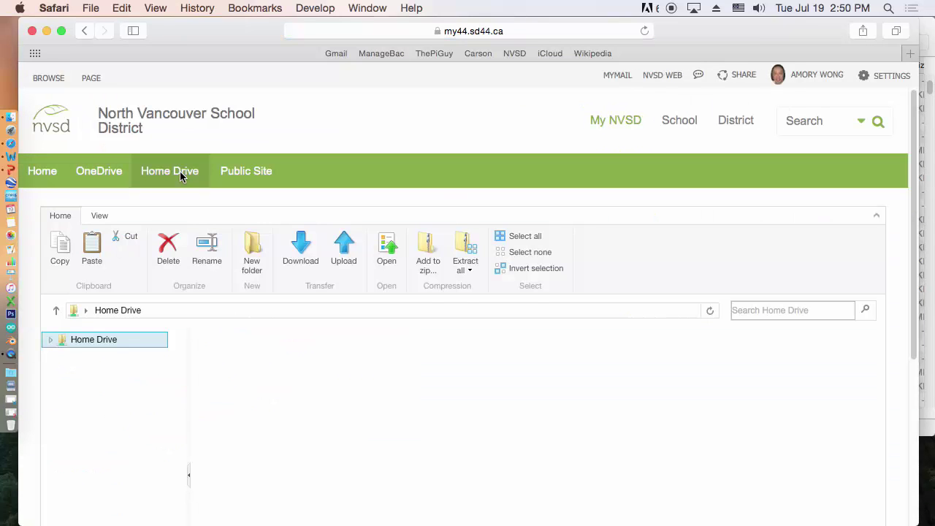
left_click_drag(913, 225, 909, 289)
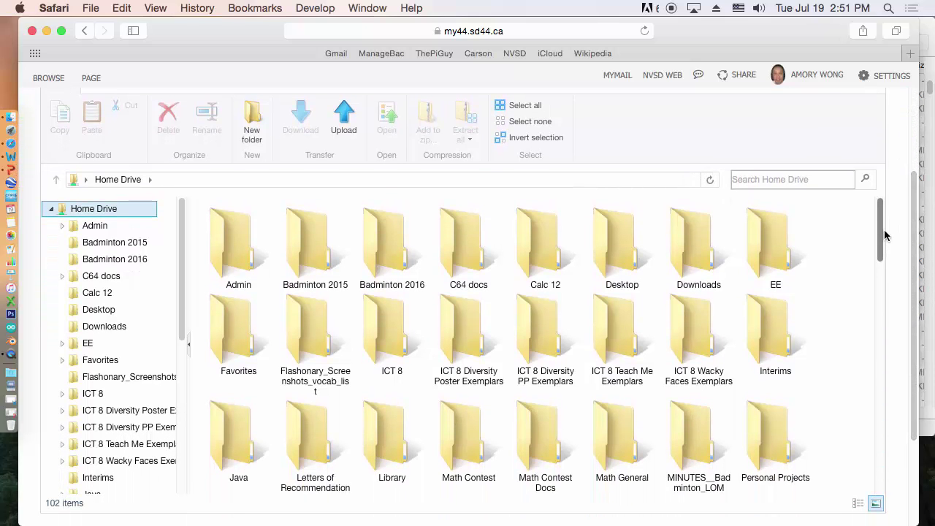
left_click_drag(881, 244, 883, 463)
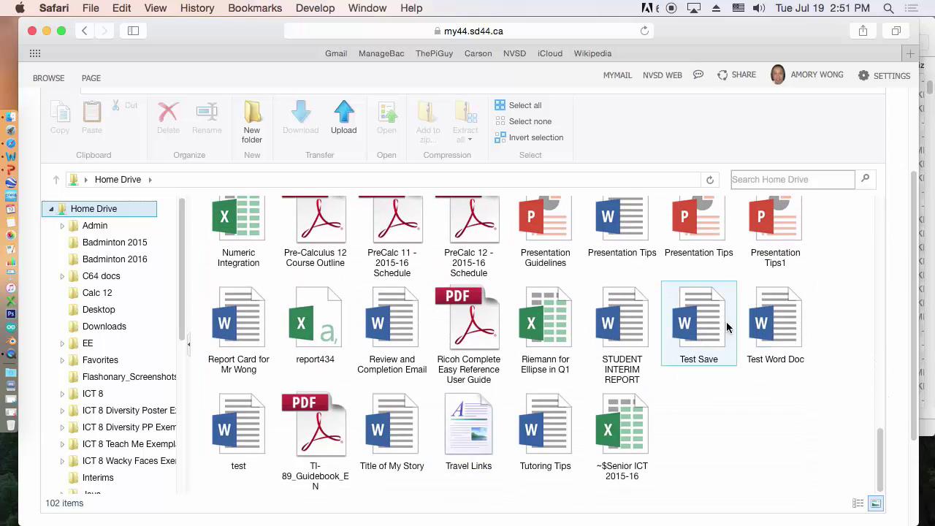
left_click(238, 425)
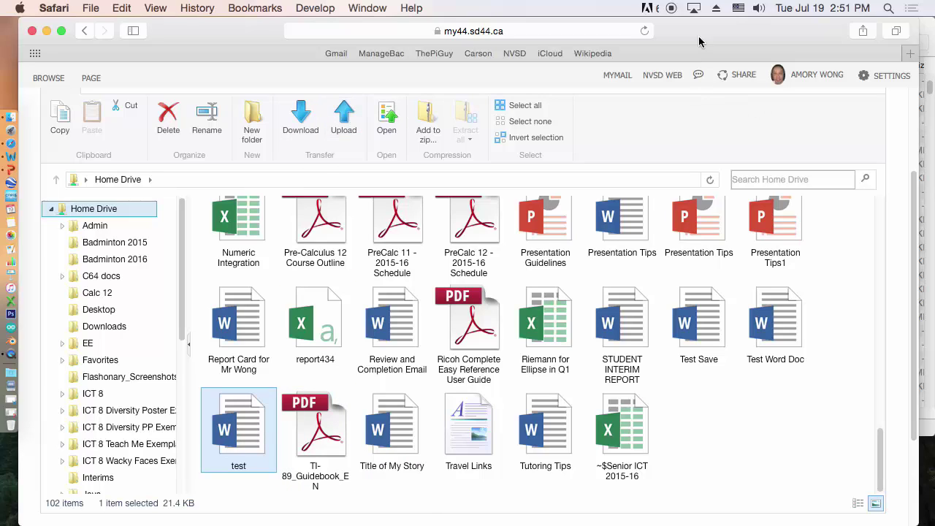
Close the browser window, then the 16339 drive and Documents Finder windows
left_click(32, 31)
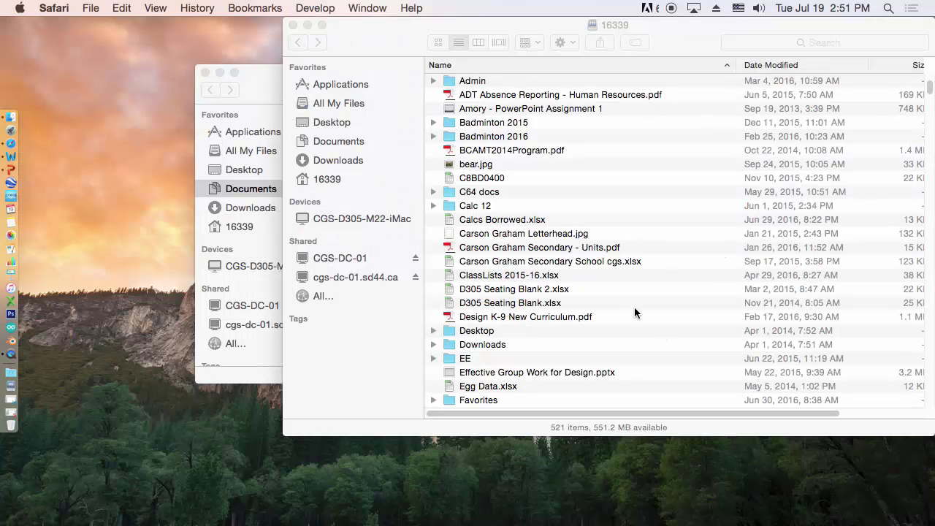
left_click(375, 35)
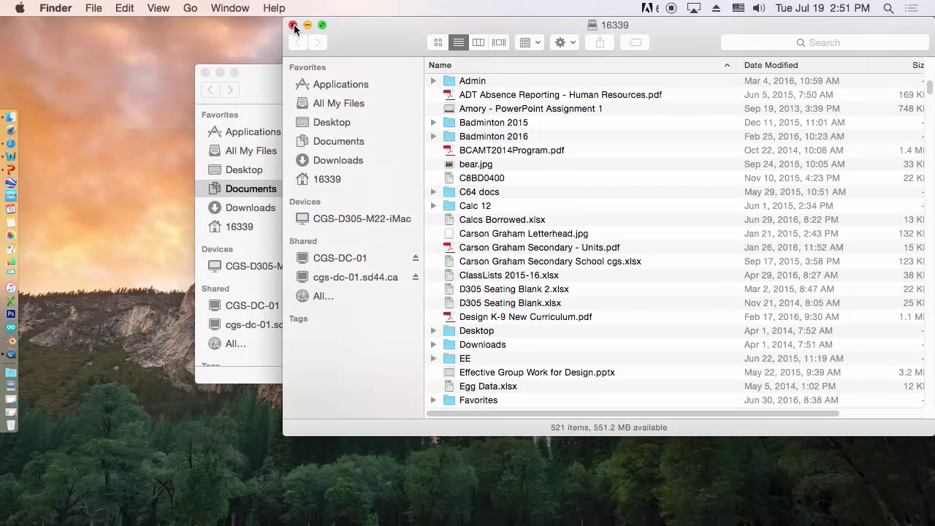
left_click(293, 26)
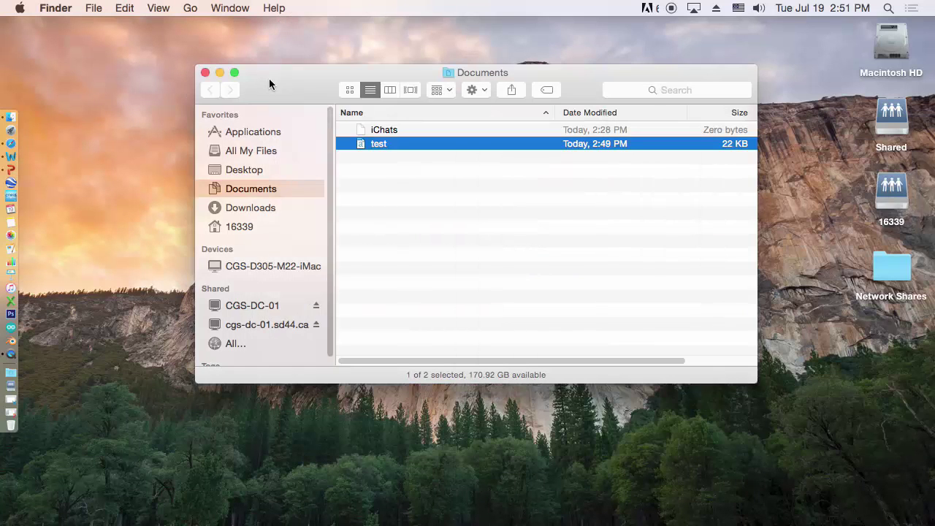
left_click(205, 73)
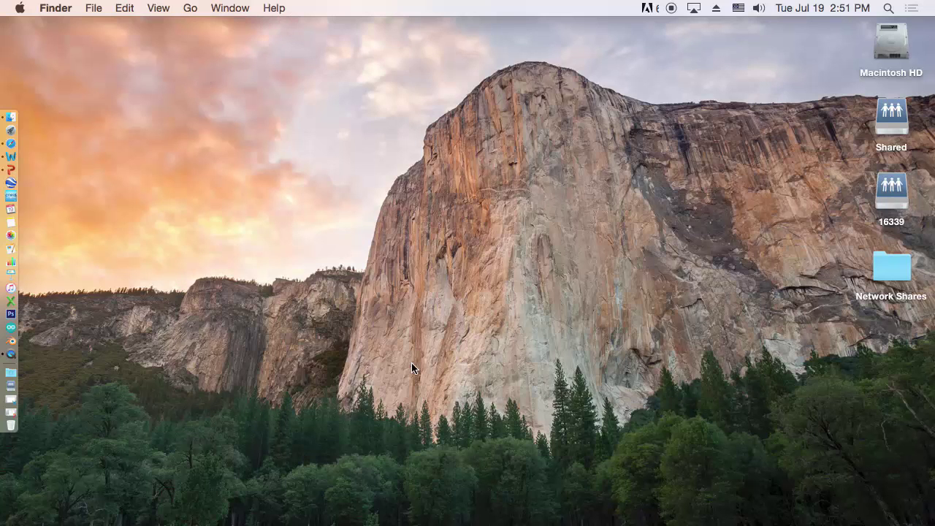